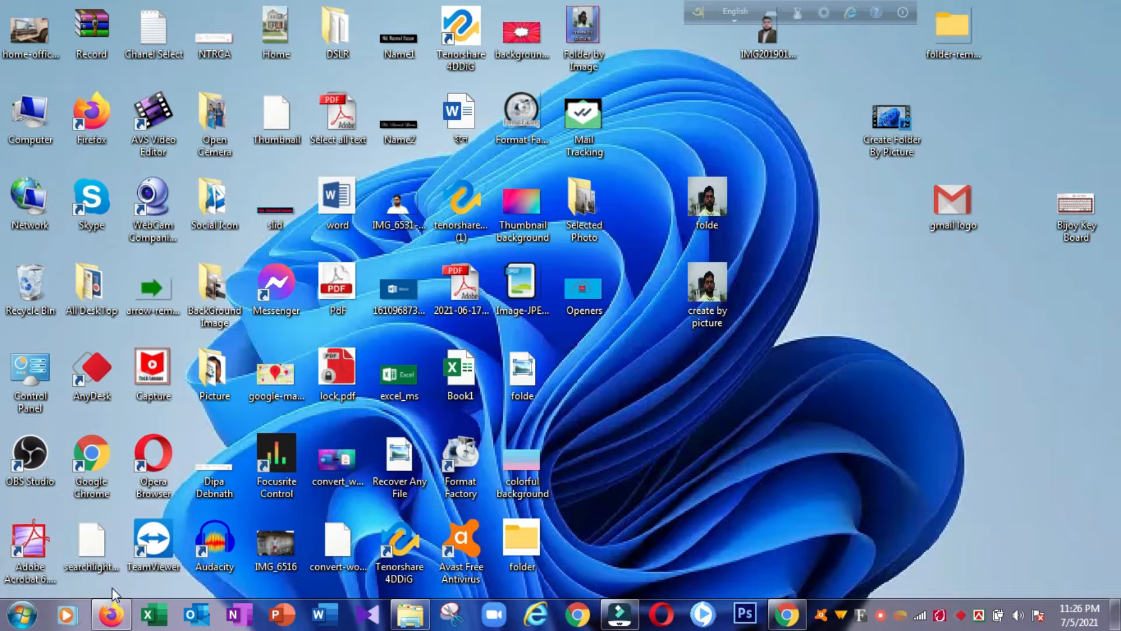
# Step: Bring up the Gmail inbox in Firefox and open a blank New Message with the signature
pyautogui.click(111, 622)
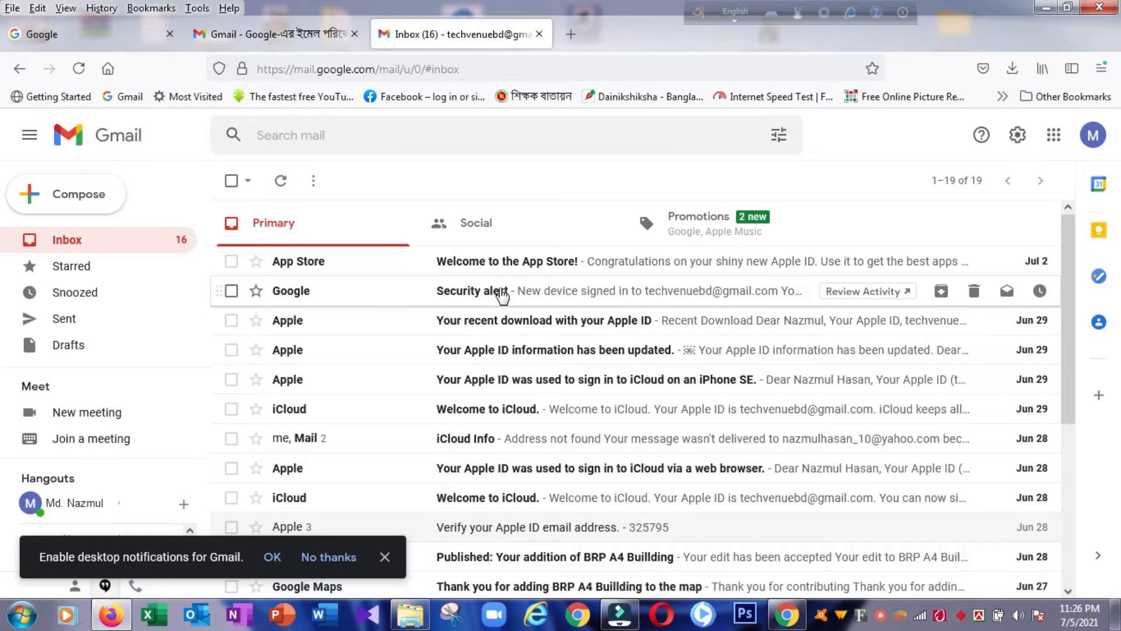
pyautogui.scroll(-2, 502, 296)
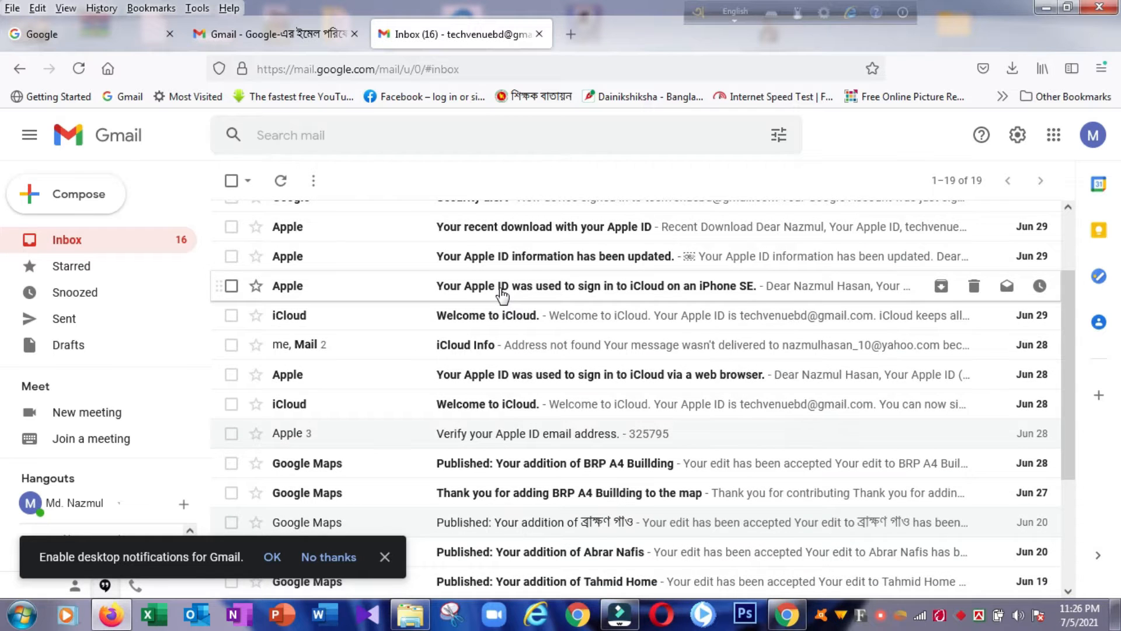
pyautogui.scroll(2, 501, 292)
pyautogui.scroll(-5, 498, 289)
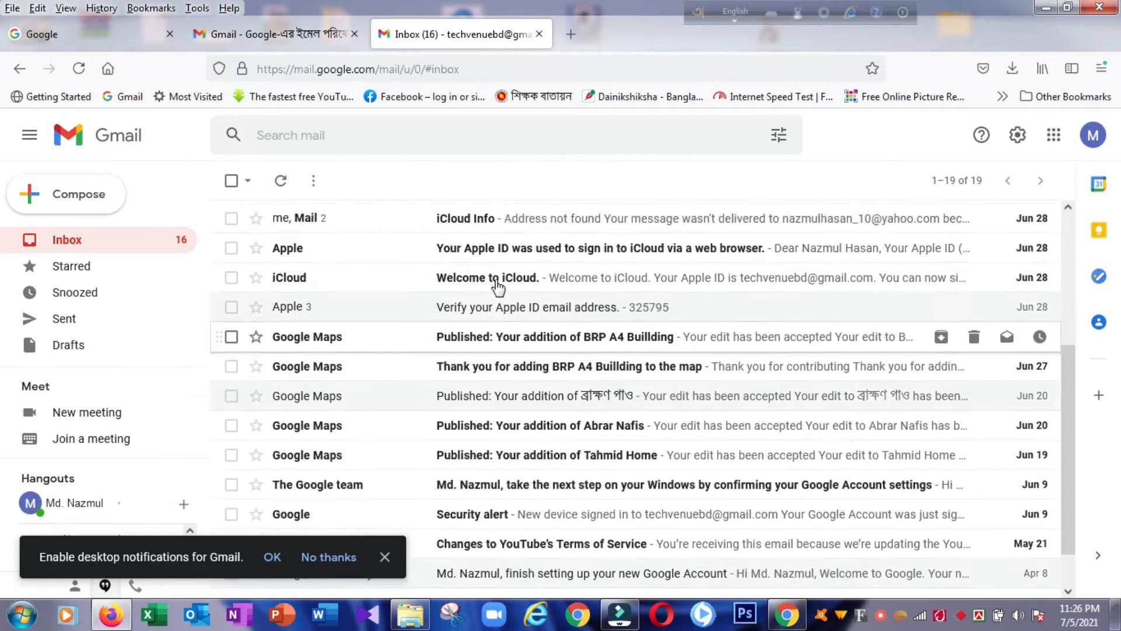
pyautogui.scroll(5, 498, 286)
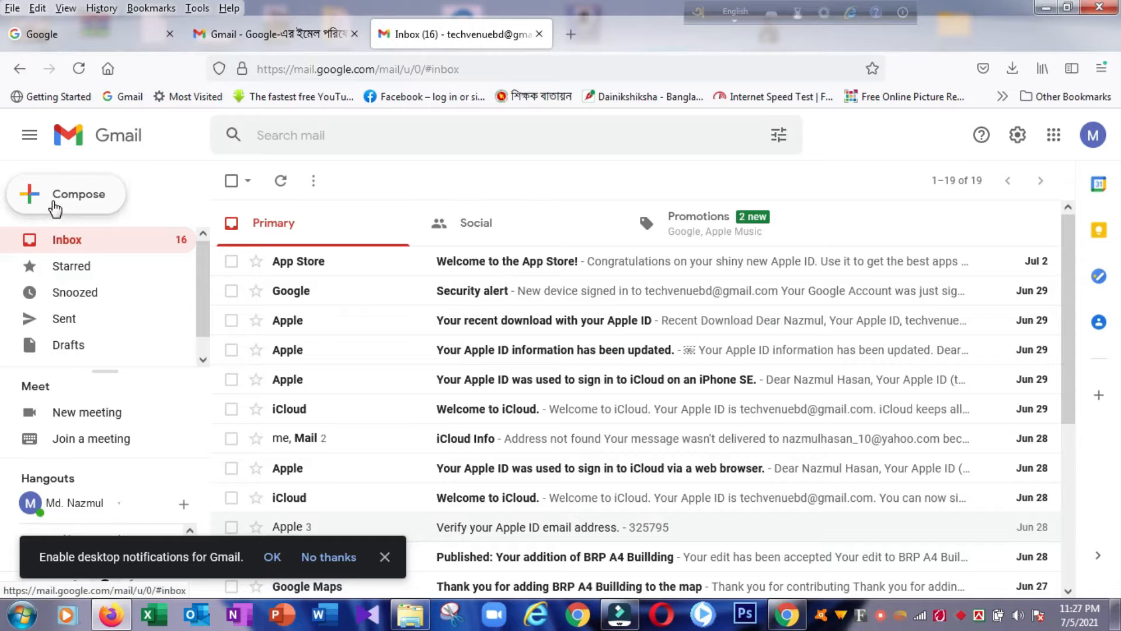
pyautogui.click(54, 198)
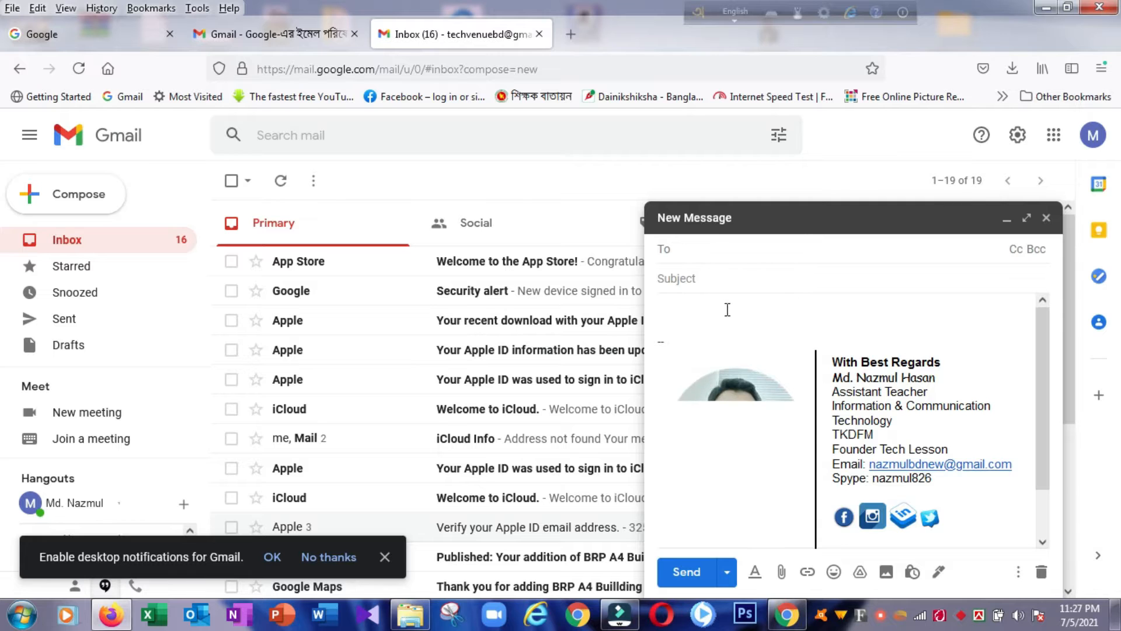
# Step: Type the <<Heloo>> placeholder in the message body and start a new line below it
pyautogui.click(741, 310)
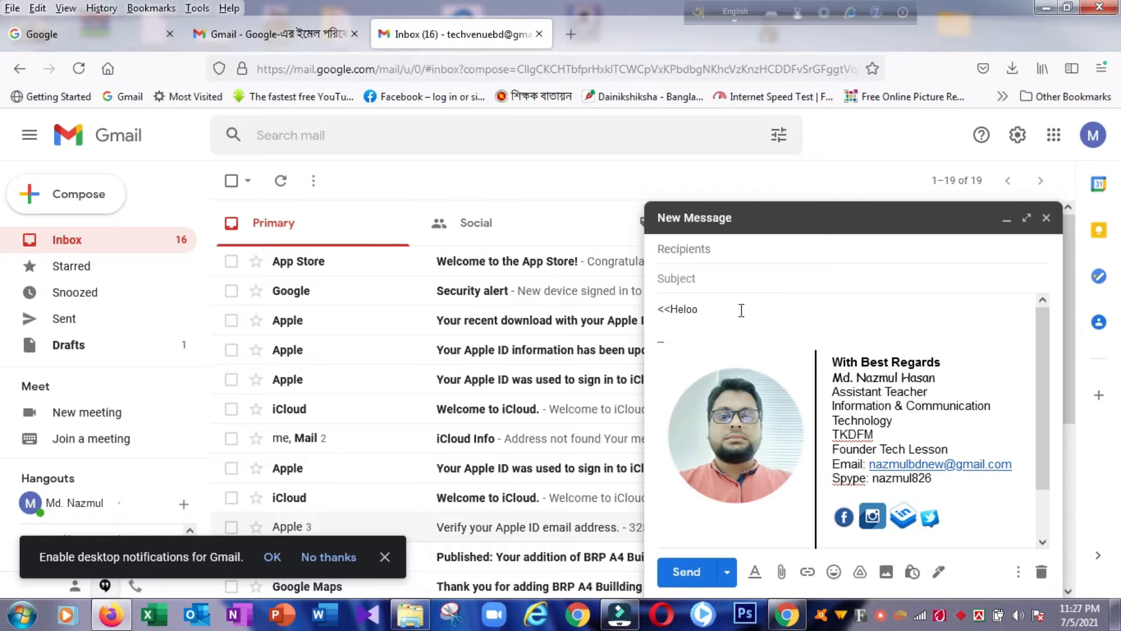
pyautogui.write('>>')
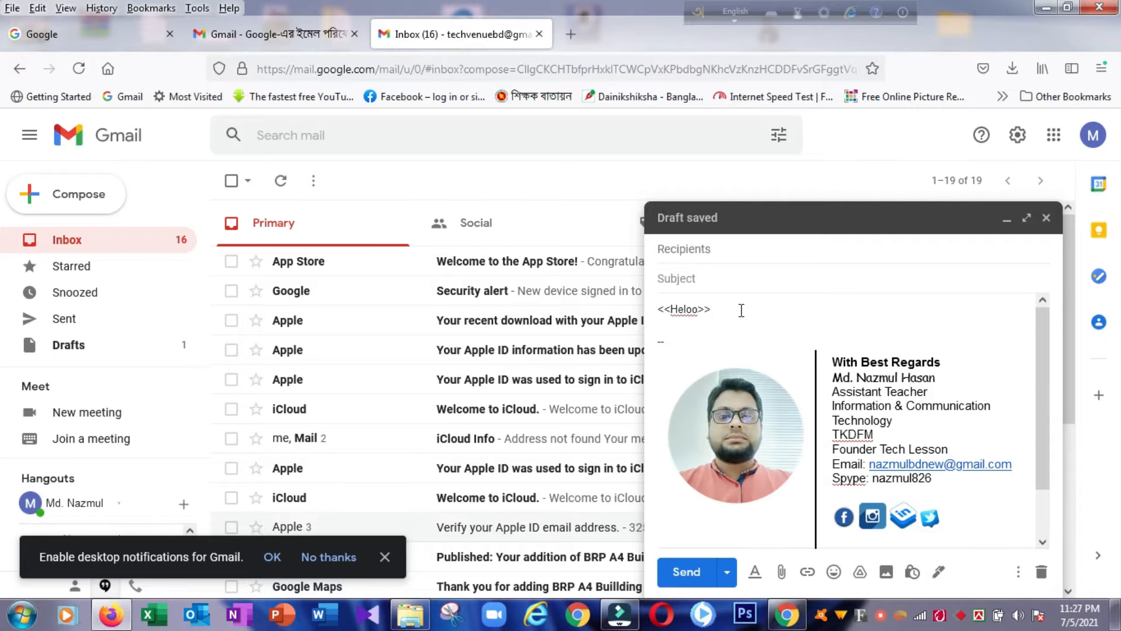
pyautogui.press('Return')
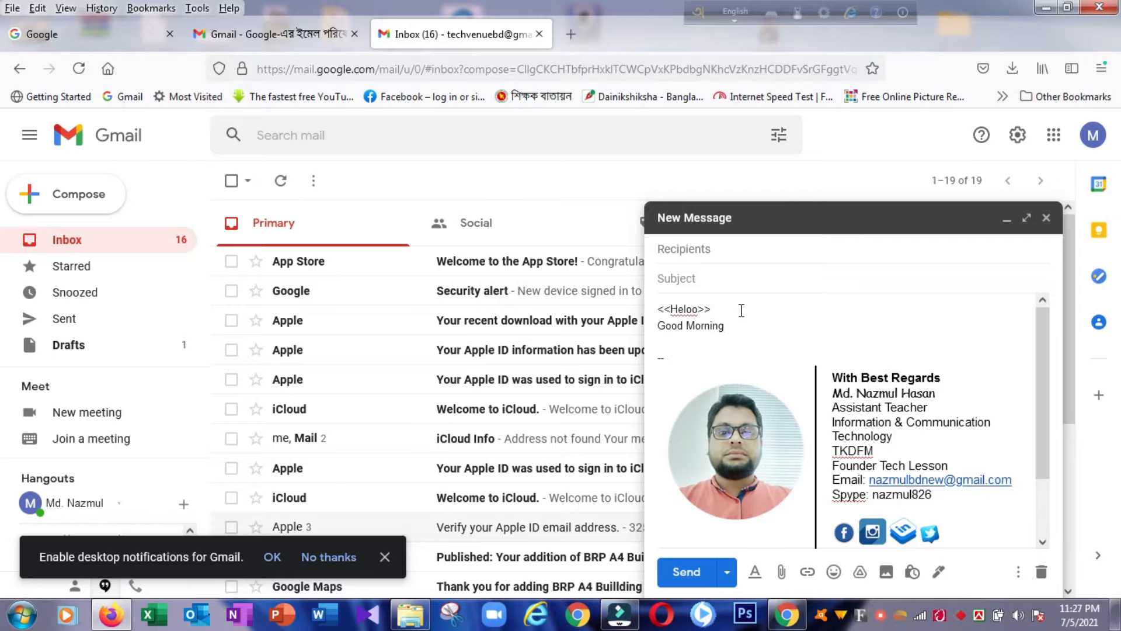
# Step: Undo and redo the body text twice, keeping '<<Heloo>> Good Morning', then view Drafts
pyautogui.hotkey('ctrl', 'z')
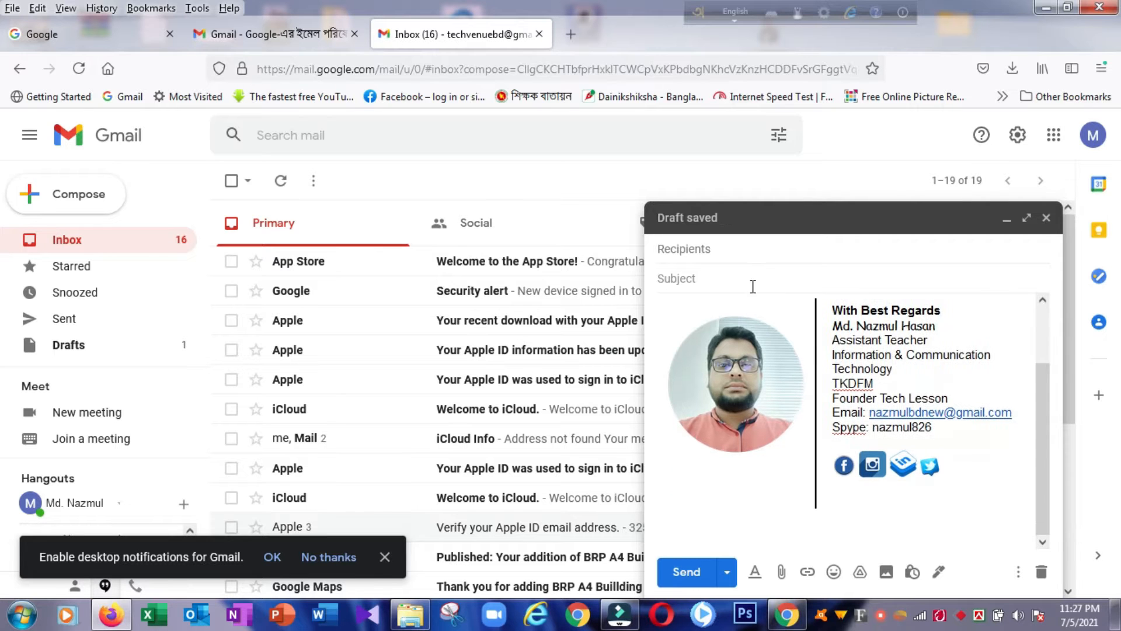
pyautogui.hotkey('ctrl', 'y')
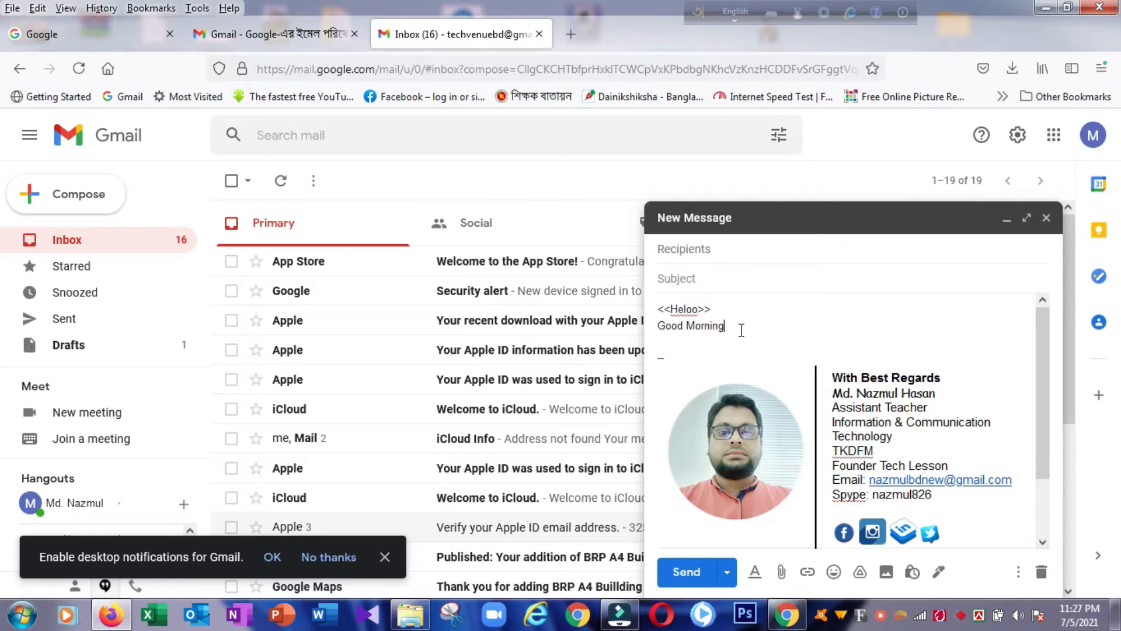
pyautogui.hotkey('ctrl', 'z')
pyautogui.hotkey('ctrl', 'y')
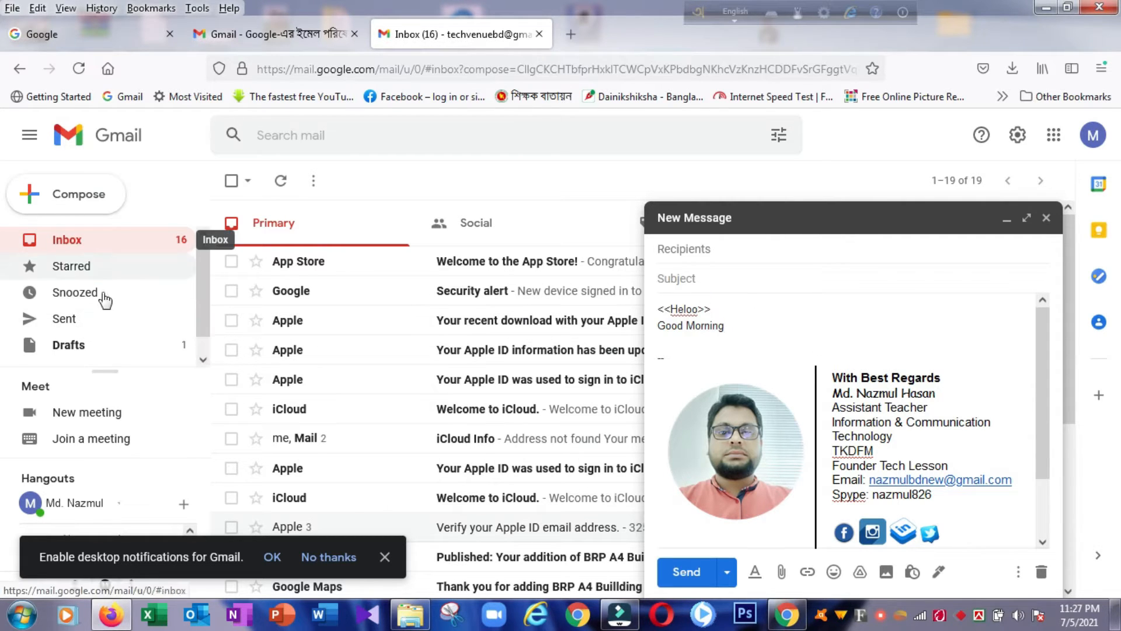
pyautogui.click(81, 351)
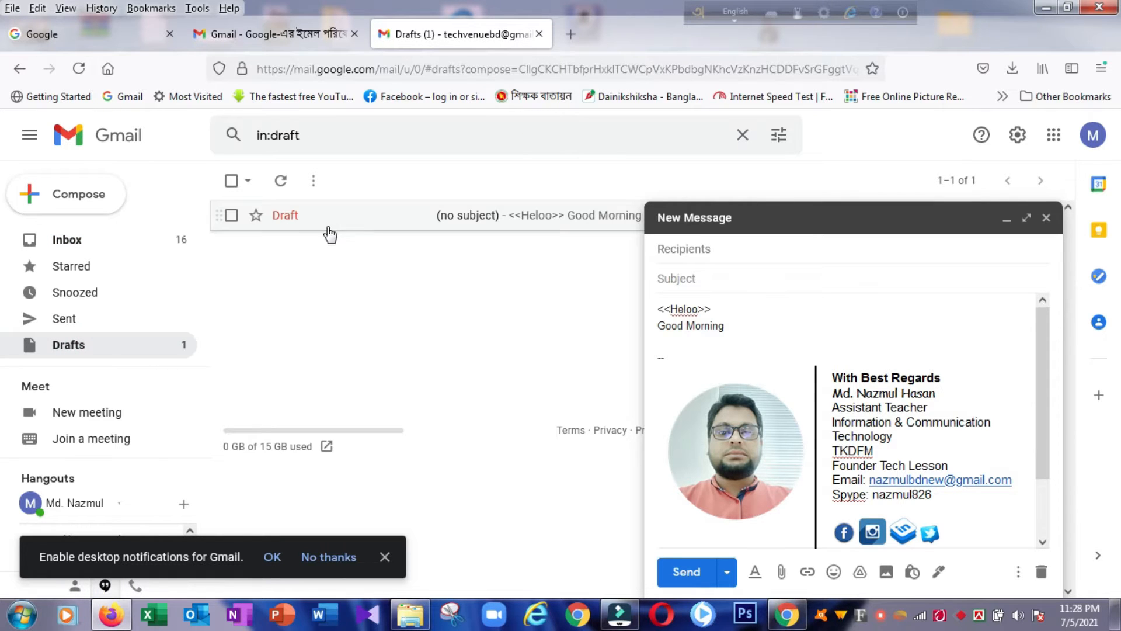
# Step: Save and close the no-subject message, then confirm Drafts holds it as the only draft
pyautogui.click(72, 344)
pyautogui.click(68, 240)
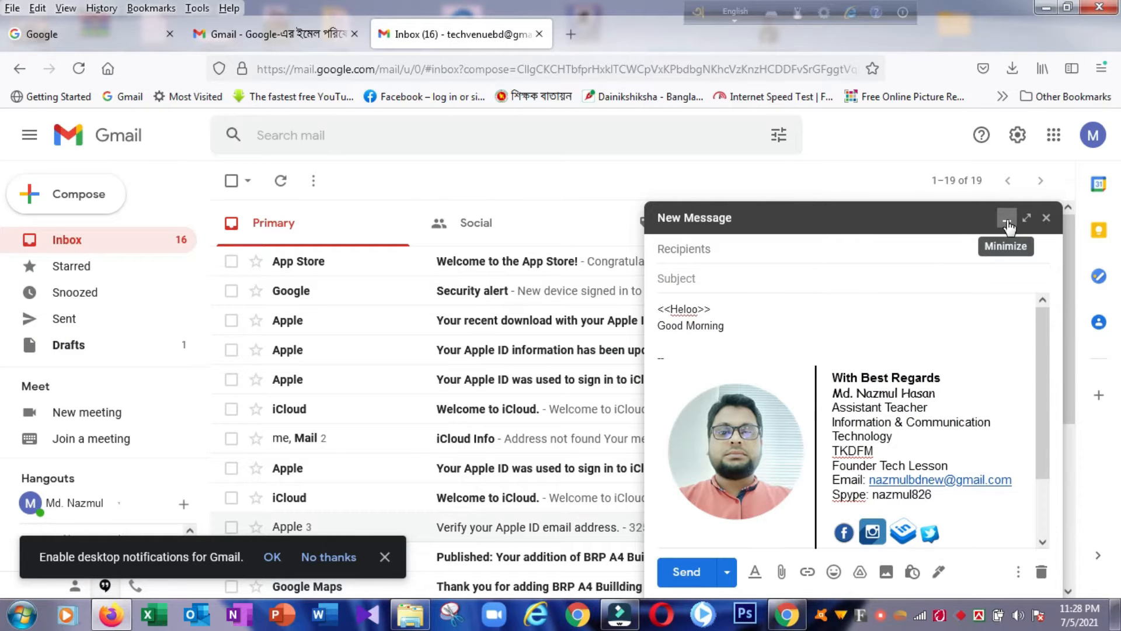
pyautogui.click(1046, 218)
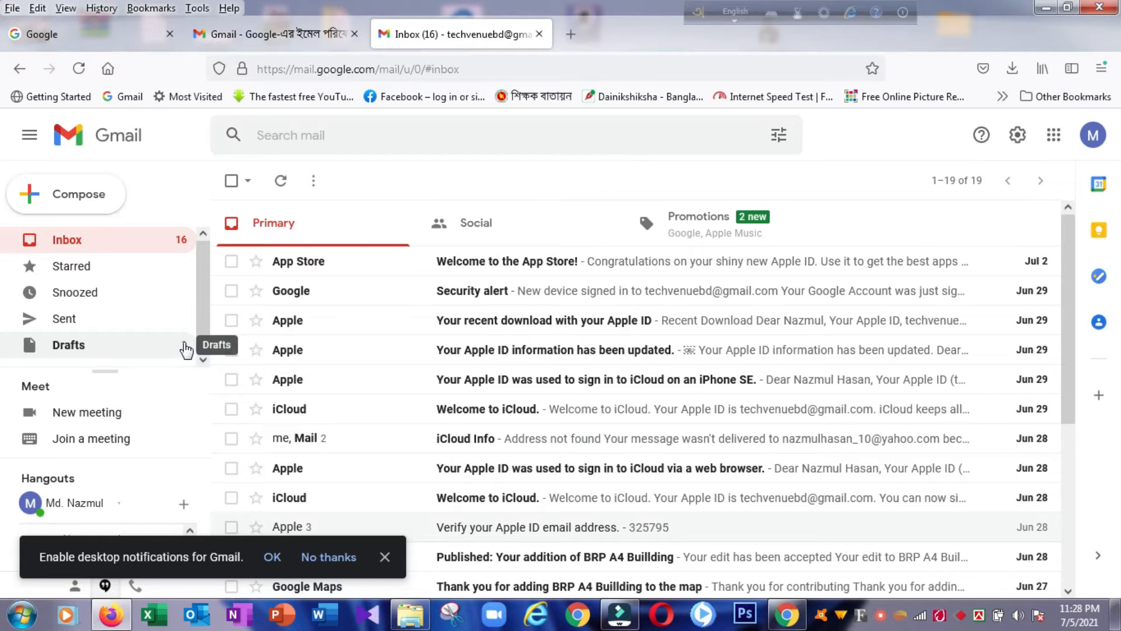
pyautogui.click(62, 350)
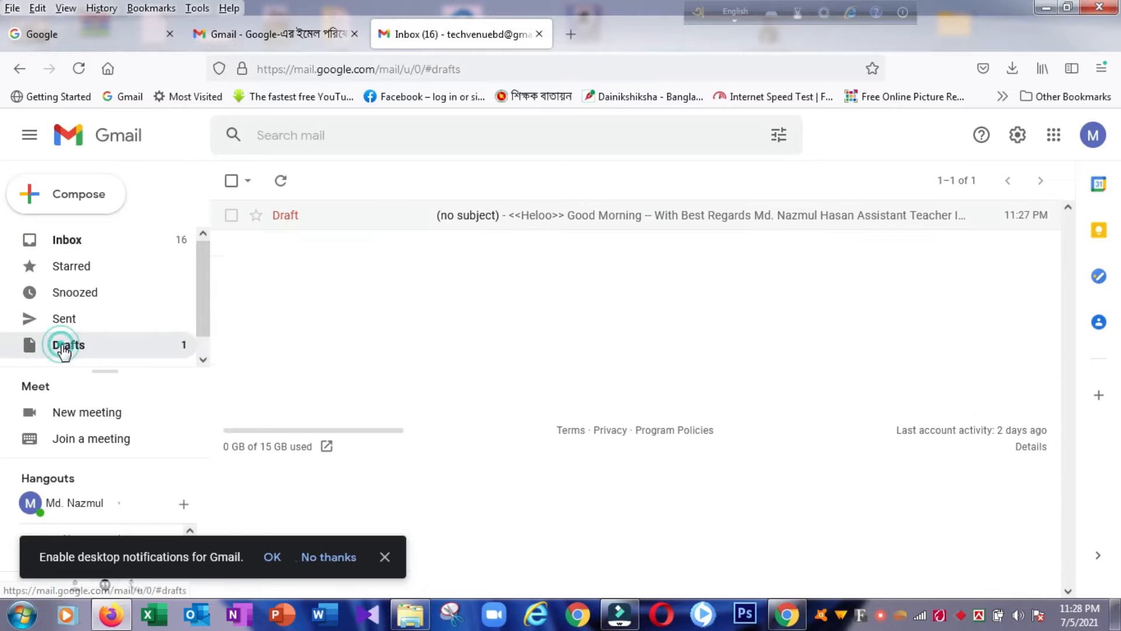
pyautogui.click(77, 346)
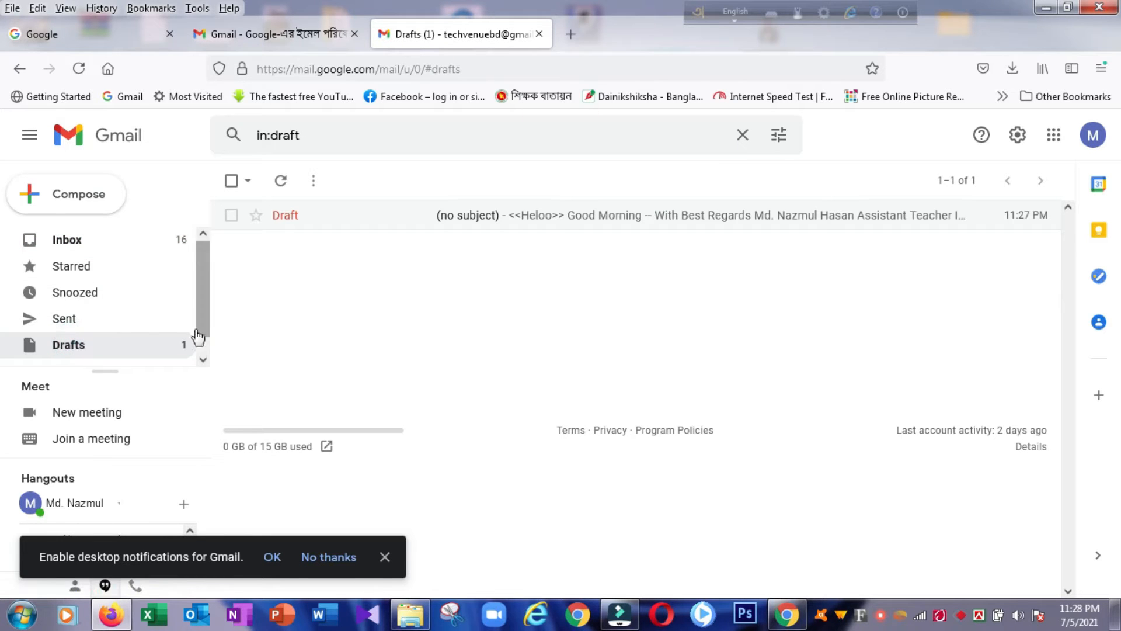
# Step: Search 'google docs' in a new Firefox tab and open the Google Docs page from the results
pyautogui.click(570, 36)
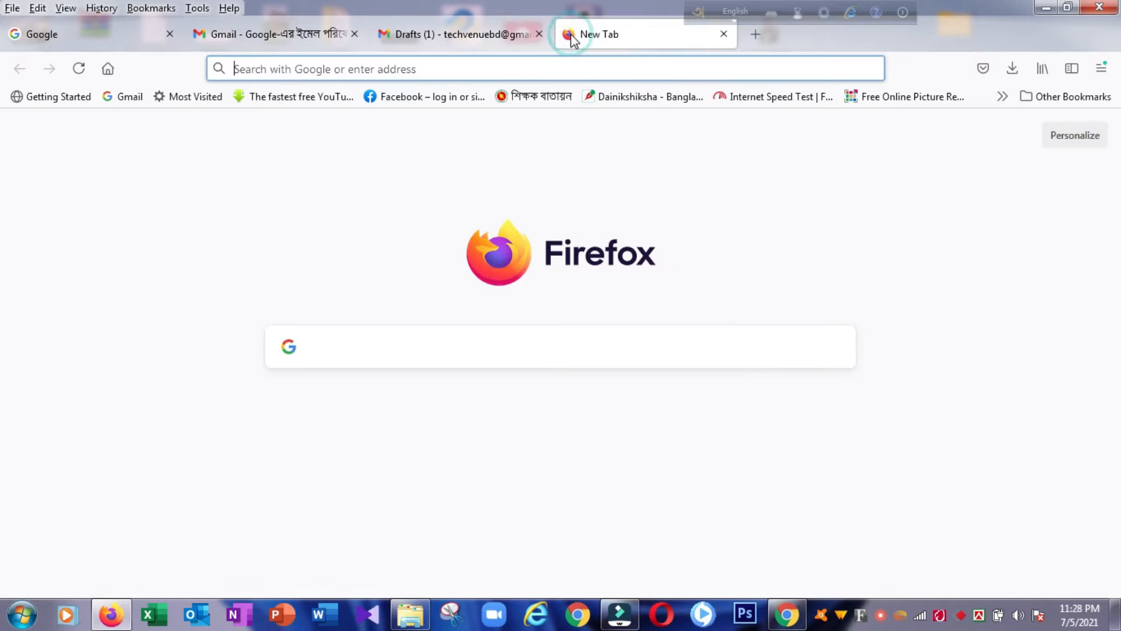
pyautogui.click(392, 70)
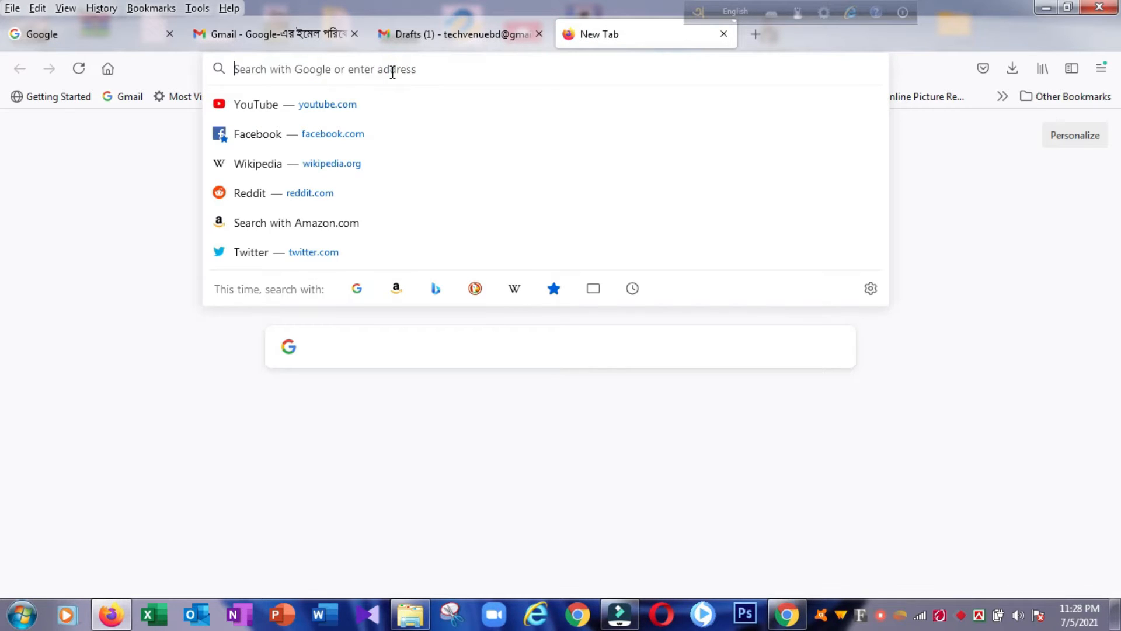
pyautogui.write('goog')
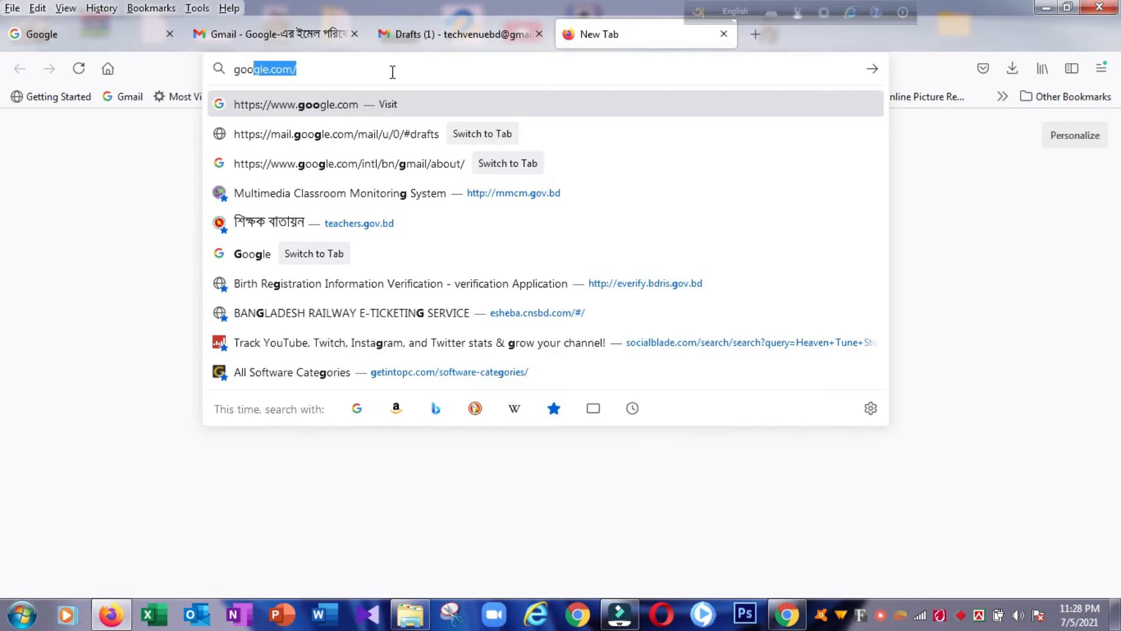
pyautogui.write('le')
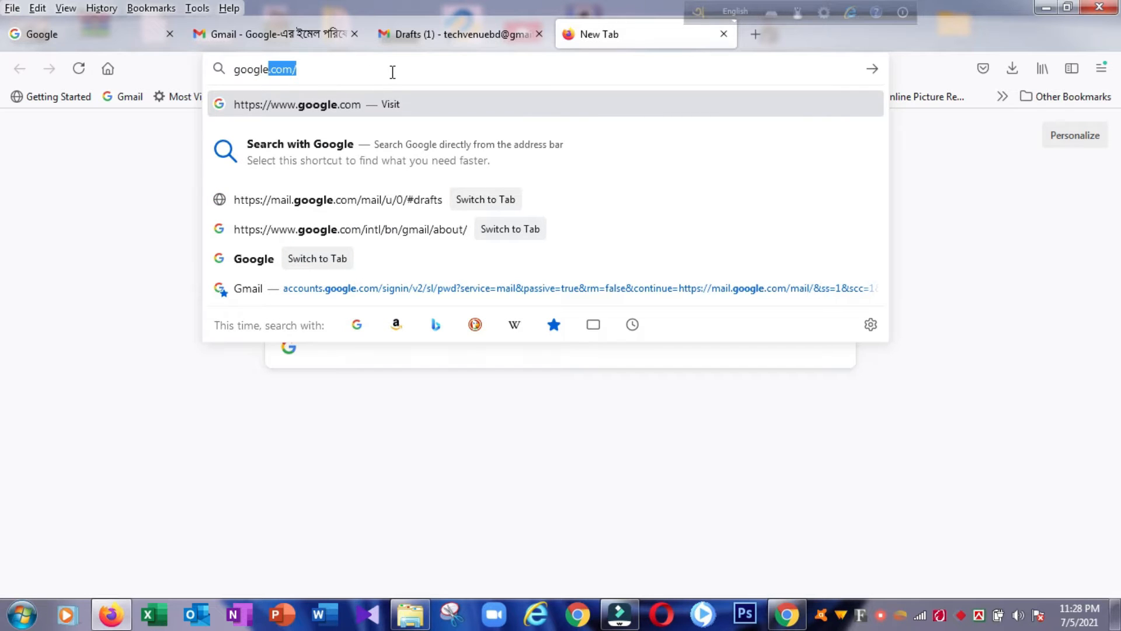
pyautogui.write(' doc')
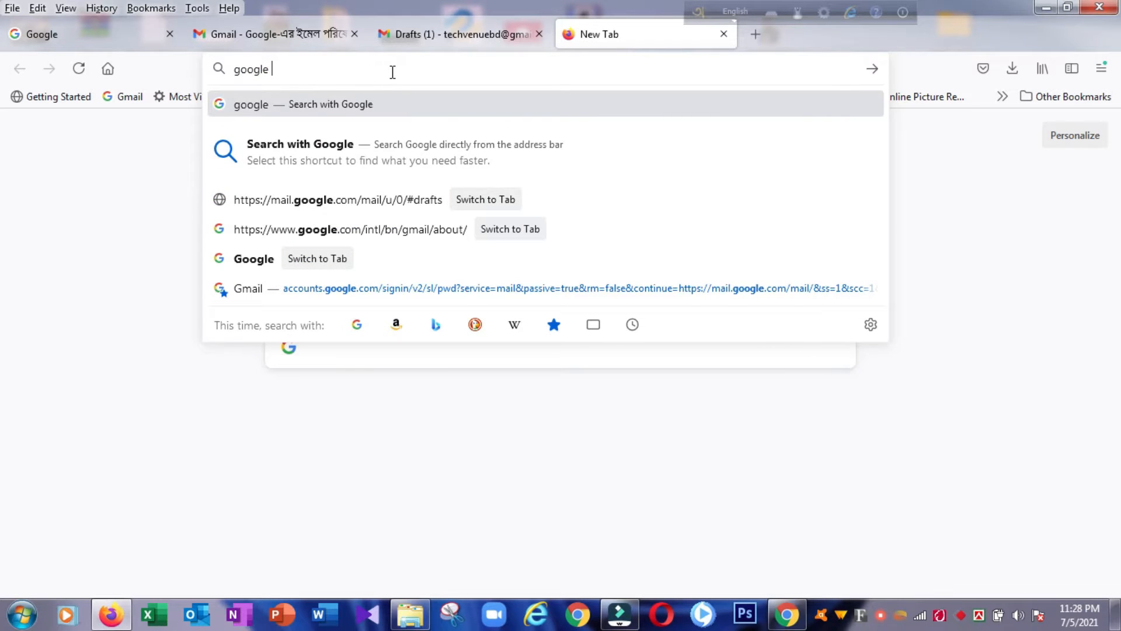
pyautogui.write('s')
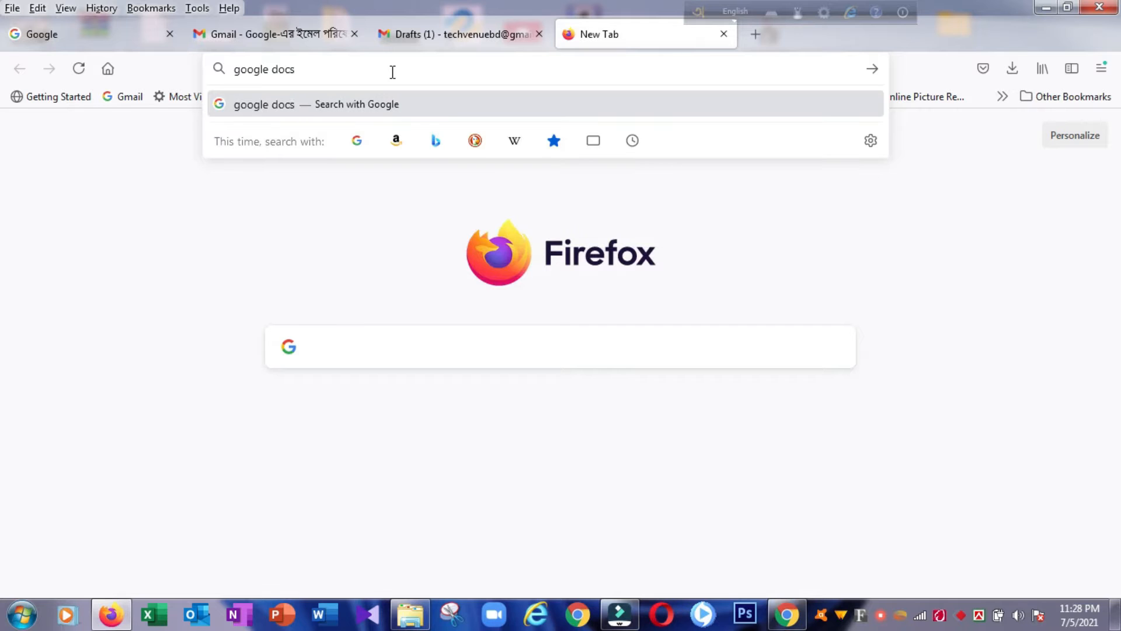
pyautogui.press('Return')
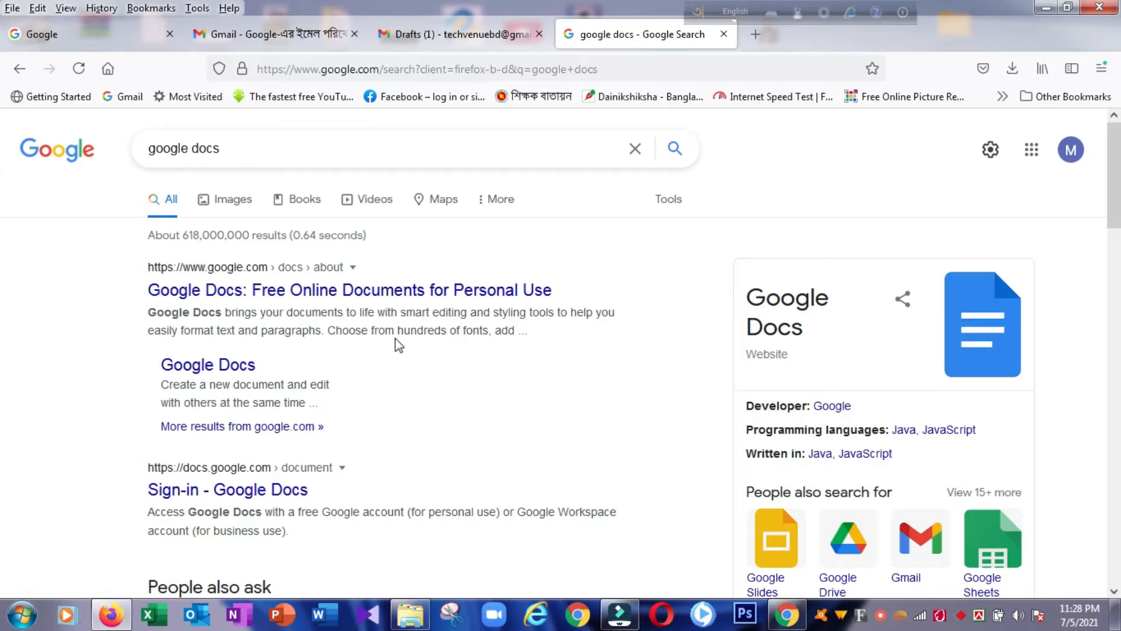
pyautogui.scroll(-2, 396, 342)
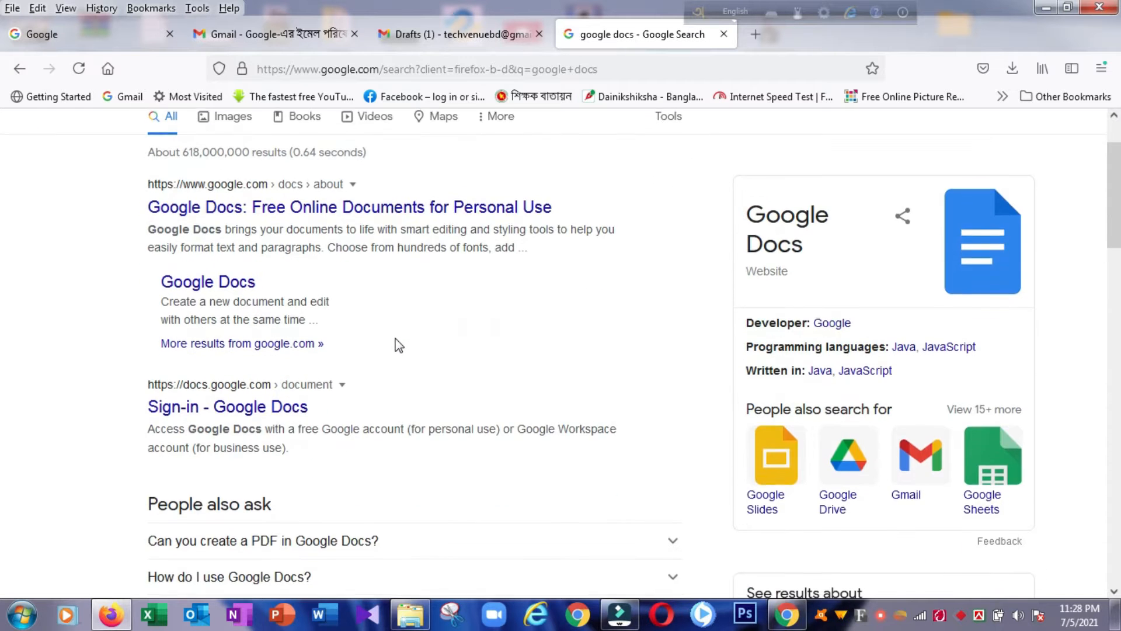
pyautogui.press('F5')
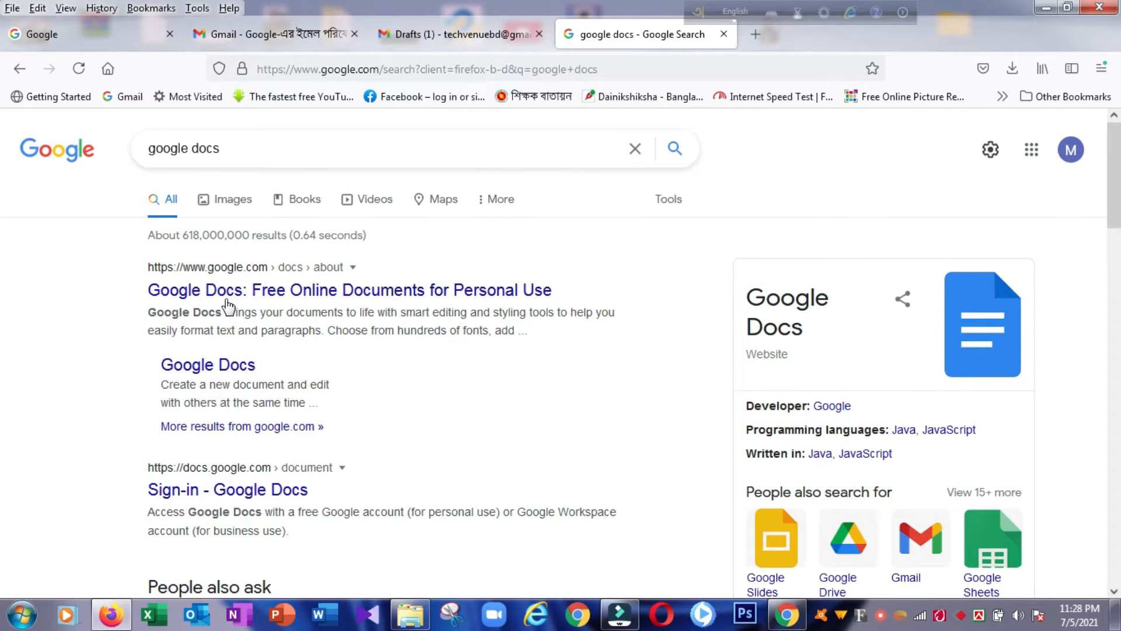
pyautogui.click(227, 292)
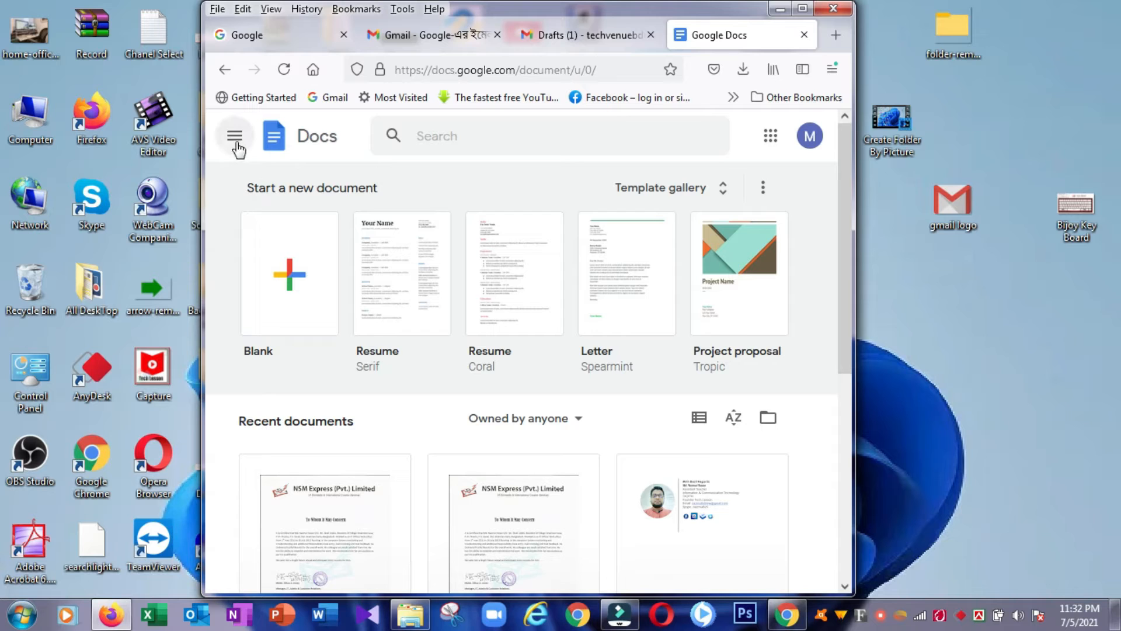
# Step: Switch from Google Docs to Google Sheets using the Google apps menu
pyautogui.click(234, 139)
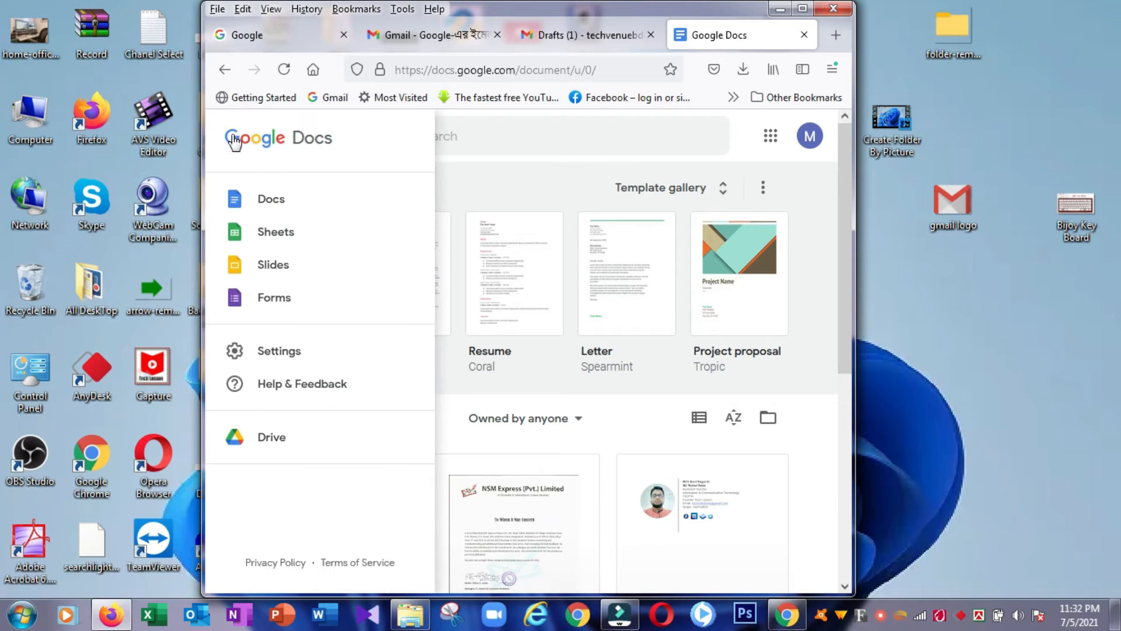
pyautogui.click(263, 237)
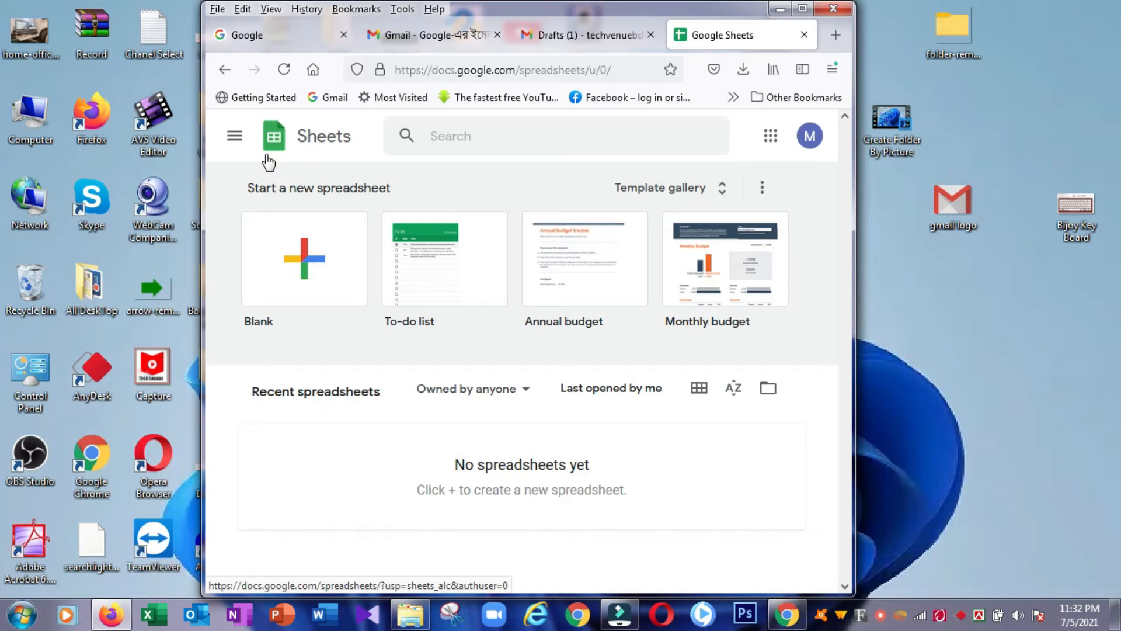
# Step: Create a blank Untitled spreadsheet and open Add-ons > Get add-ons
pyautogui.click(302, 274)
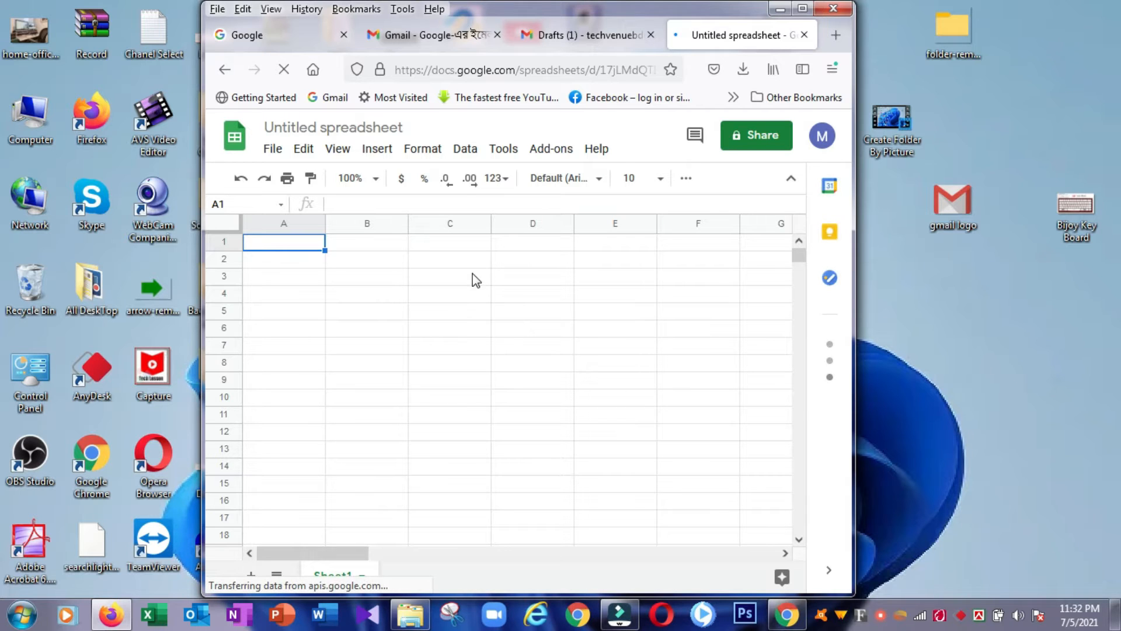
pyautogui.click(542, 153)
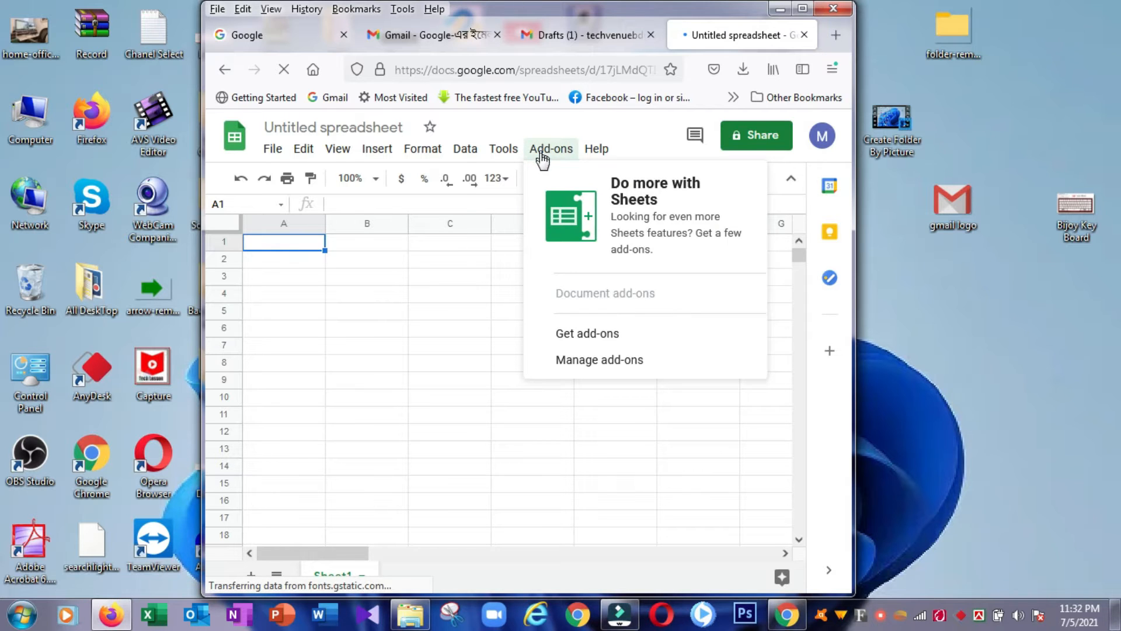
pyautogui.click(584, 334)
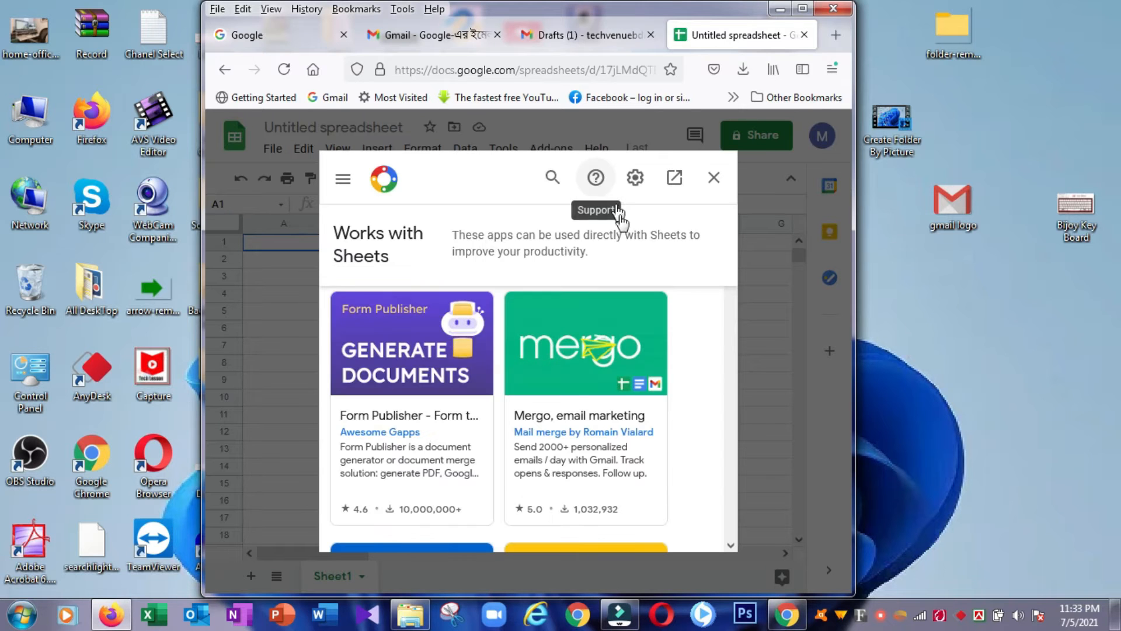
# Step: Search the marketplace for 'yet', maximize Firefox, and open Yet Another Mail Merge's details
pyautogui.click(552, 178)
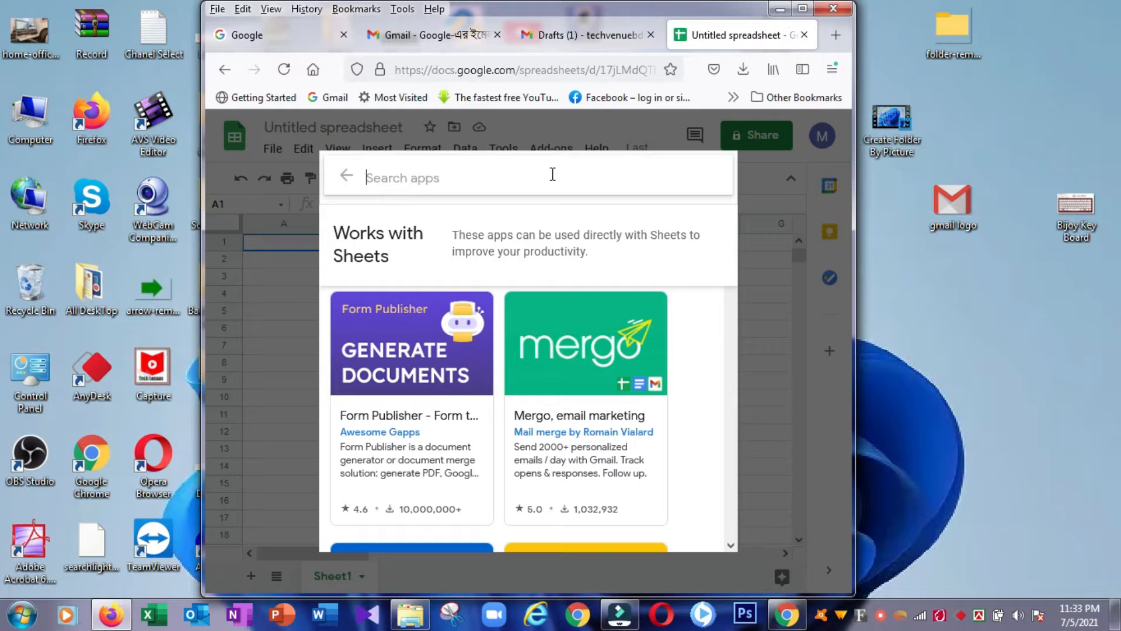
pyautogui.write('yet')
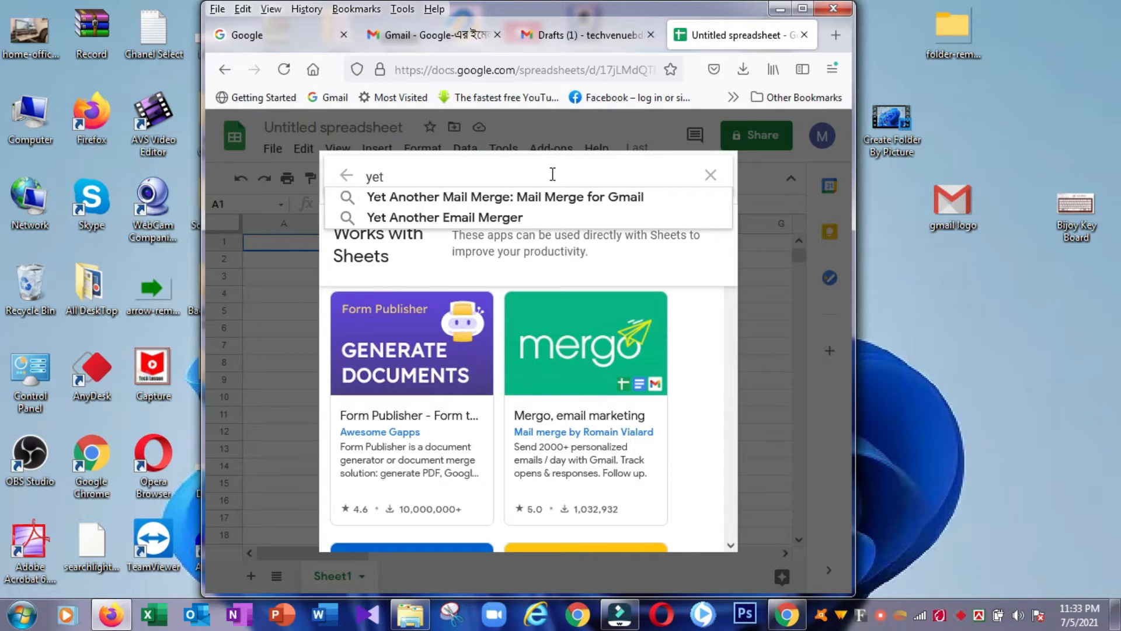
pyautogui.click(494, 221)
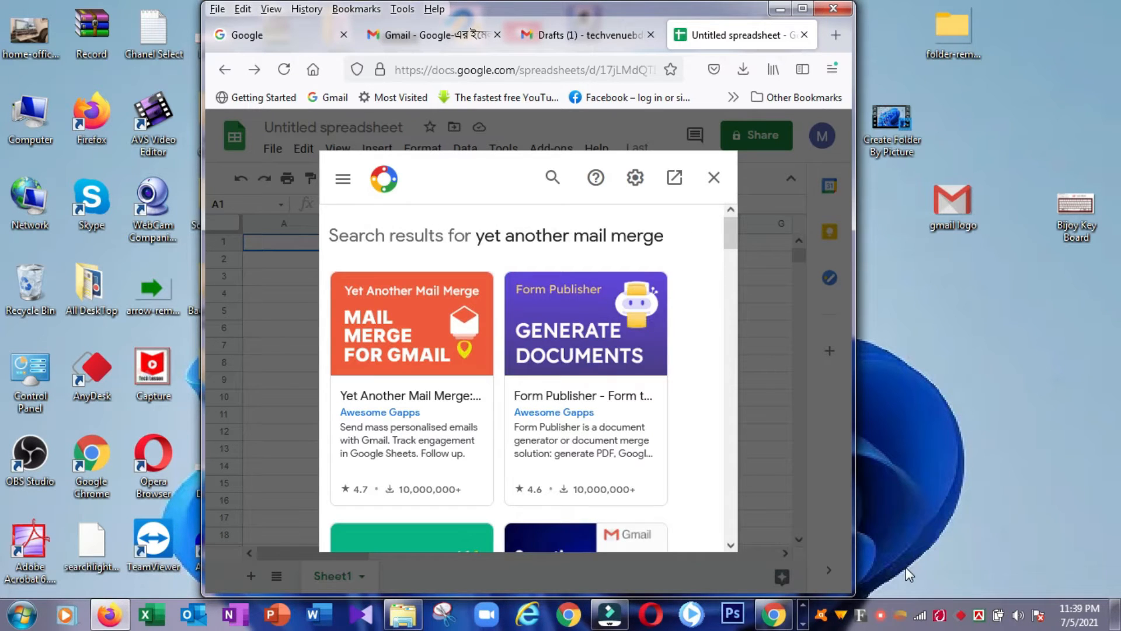
pyautogui.click(803, 9)
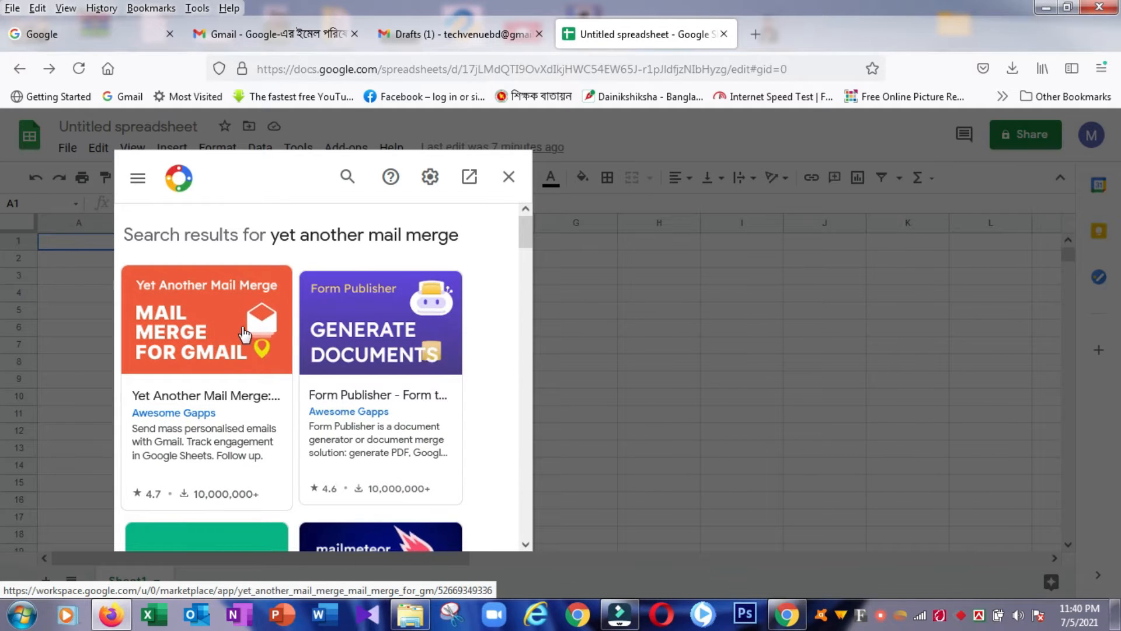
pyautogui.click(210, 334)
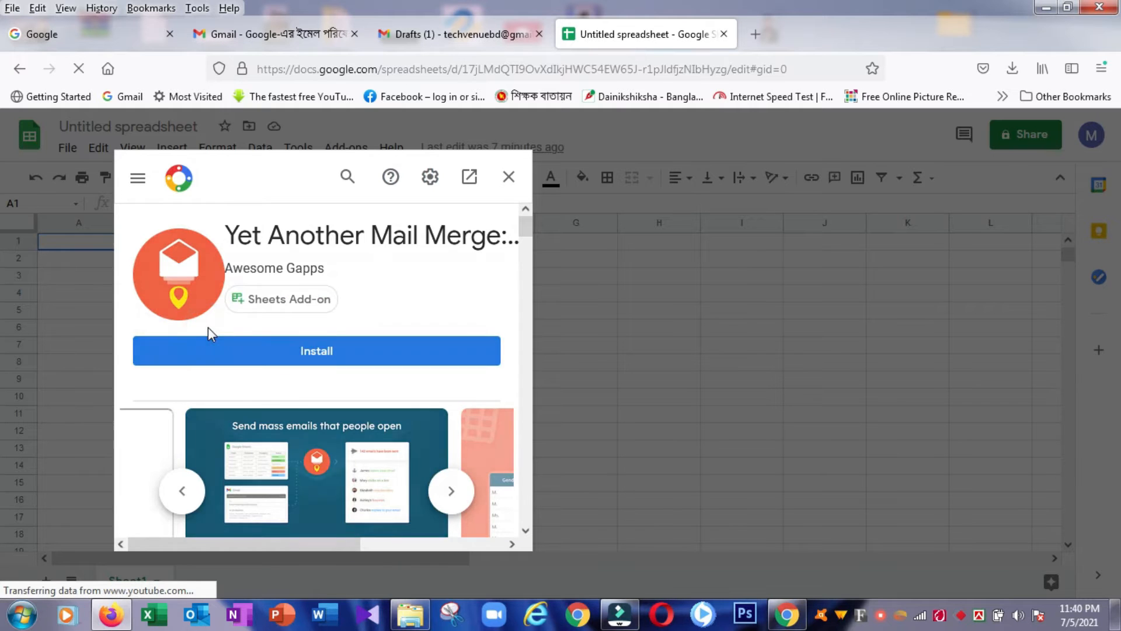
pyautogui.scroll(-3, 362, 309)
pyautogui.scroll(3, 362, 309)
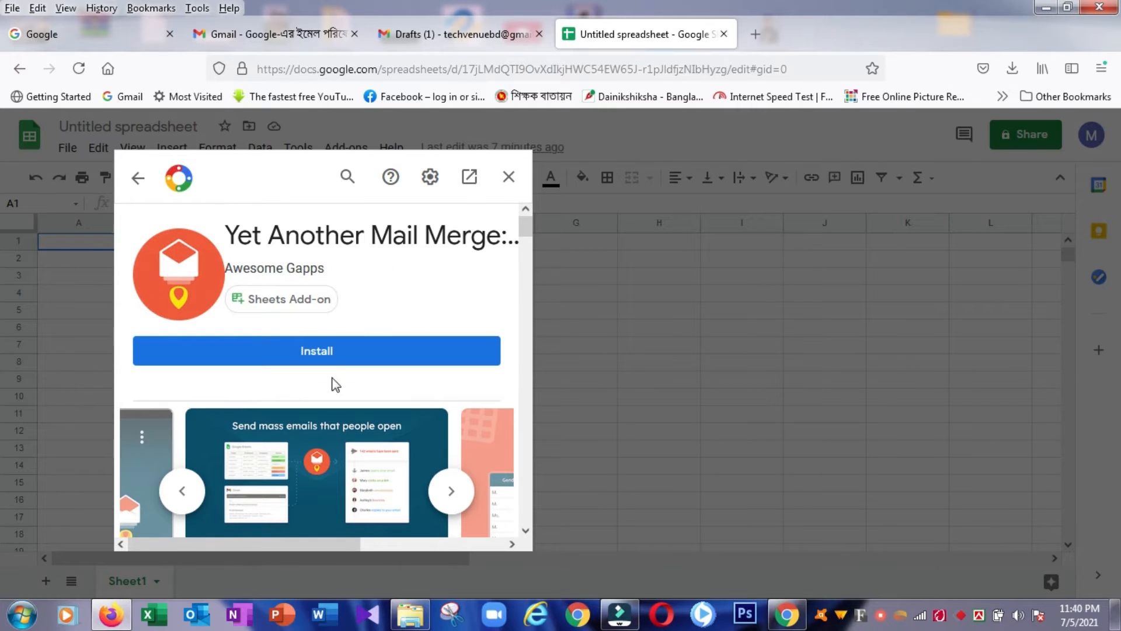
# Step: Install Yet Another Mail Merge, choosing the Google account and allowing it access
pyautogui.click(333, 358)
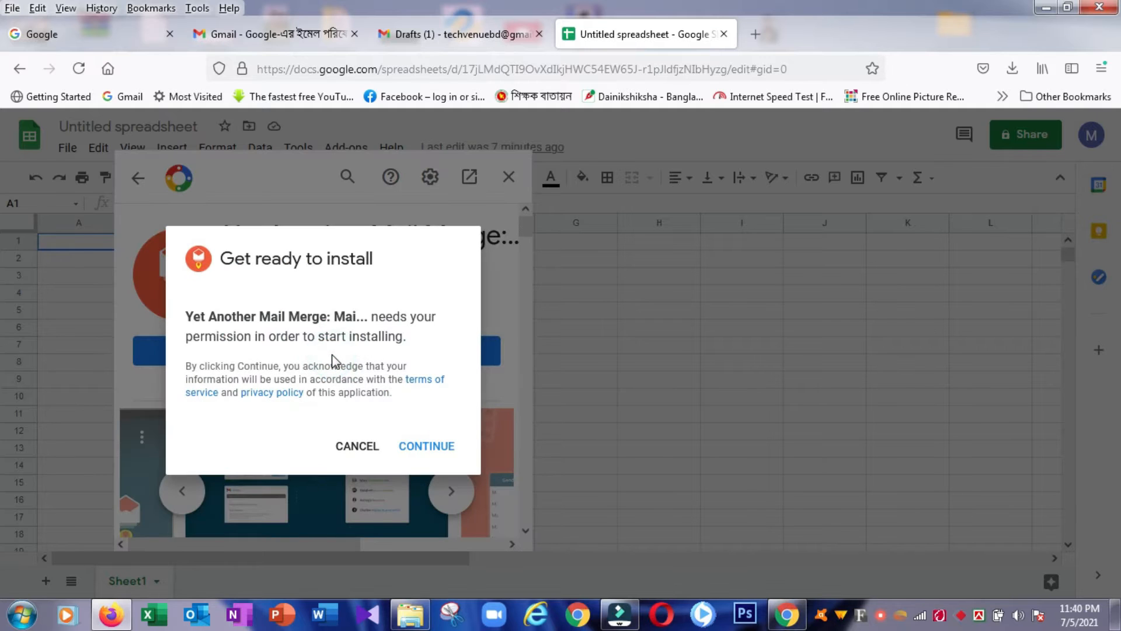
pyautogui.click(422, 454)
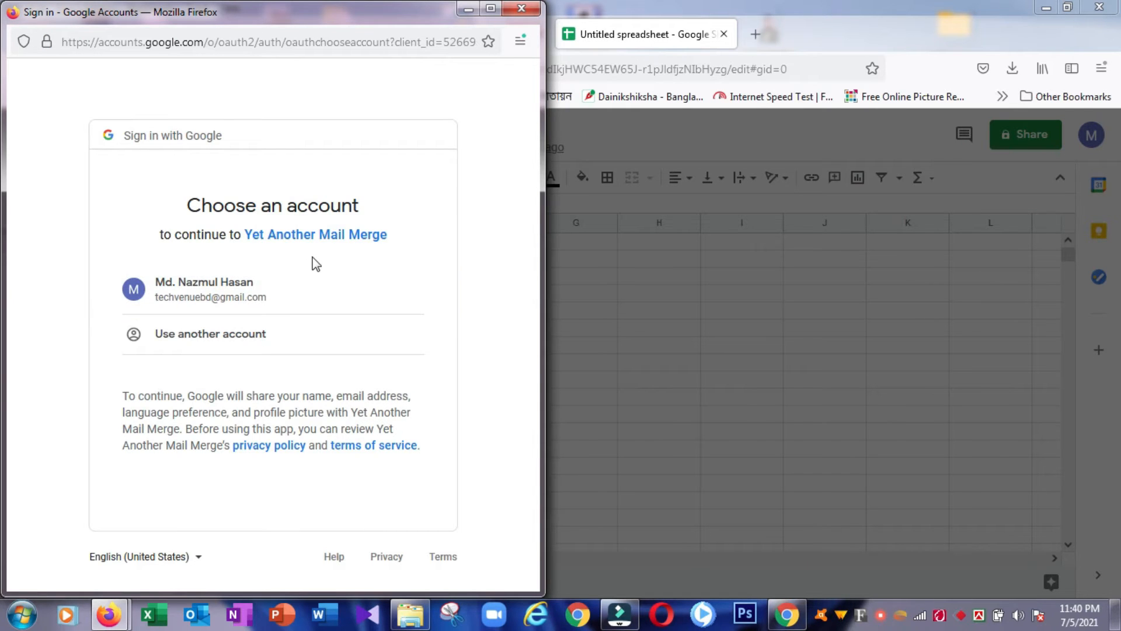
pyautogui.click(186, 292)
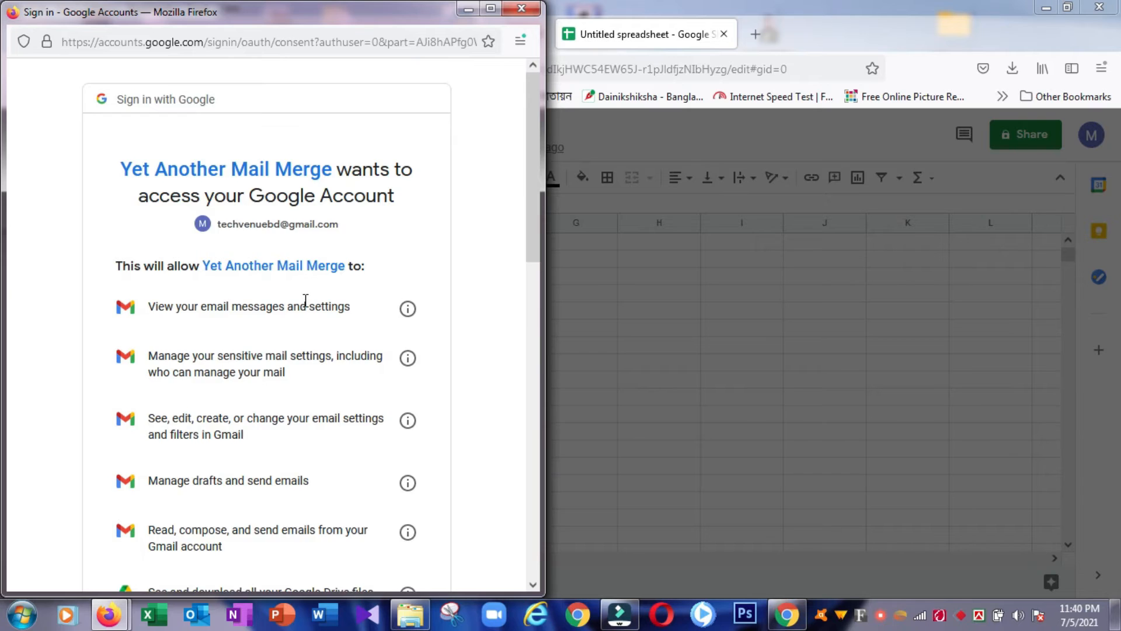
pyautogui.scroll(-5, 305, 300)
pyautogui.scroll(-7, 305, 299)
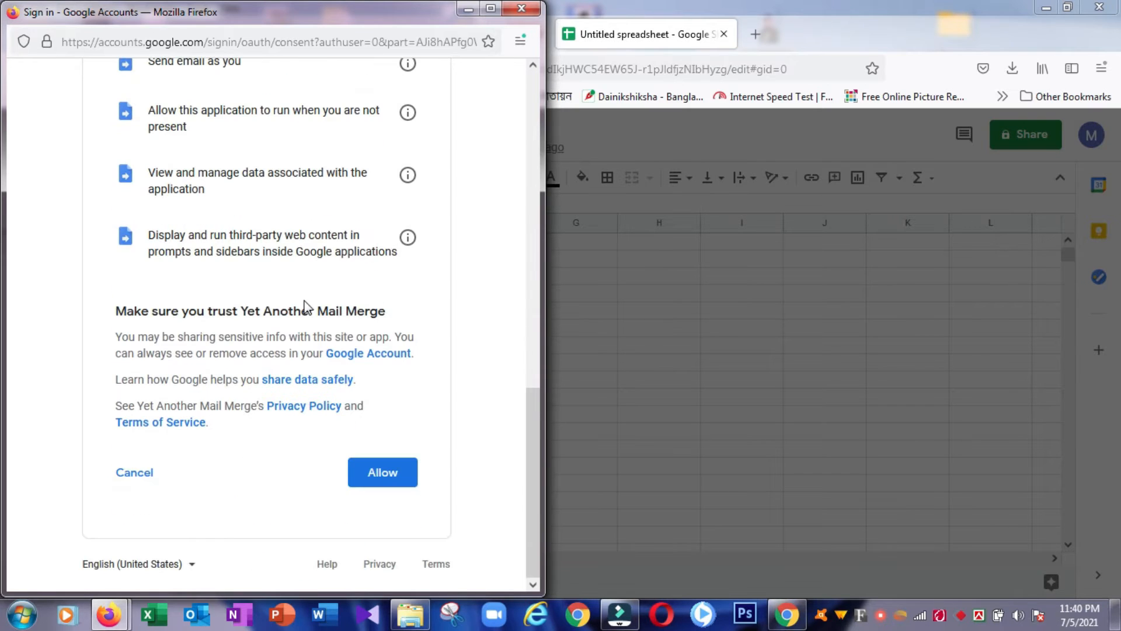
pyautogui.click(392, 474)
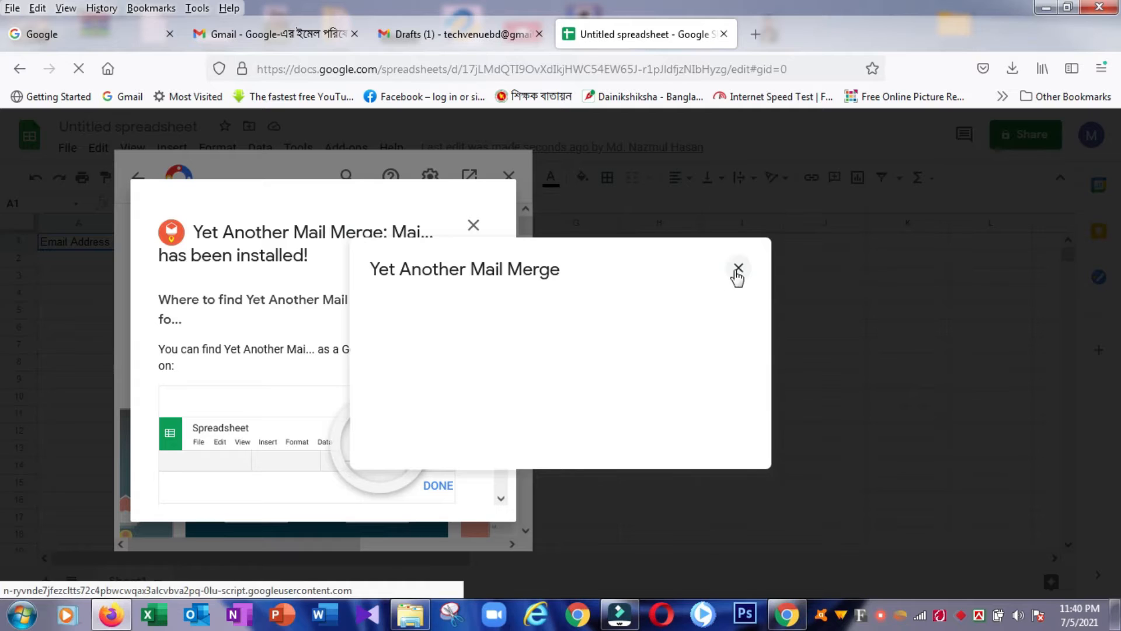
# Step: Close the YAMM popup and confirmation, page through the feature slides, and close the marketplace
pyautogui.click(739, 269)
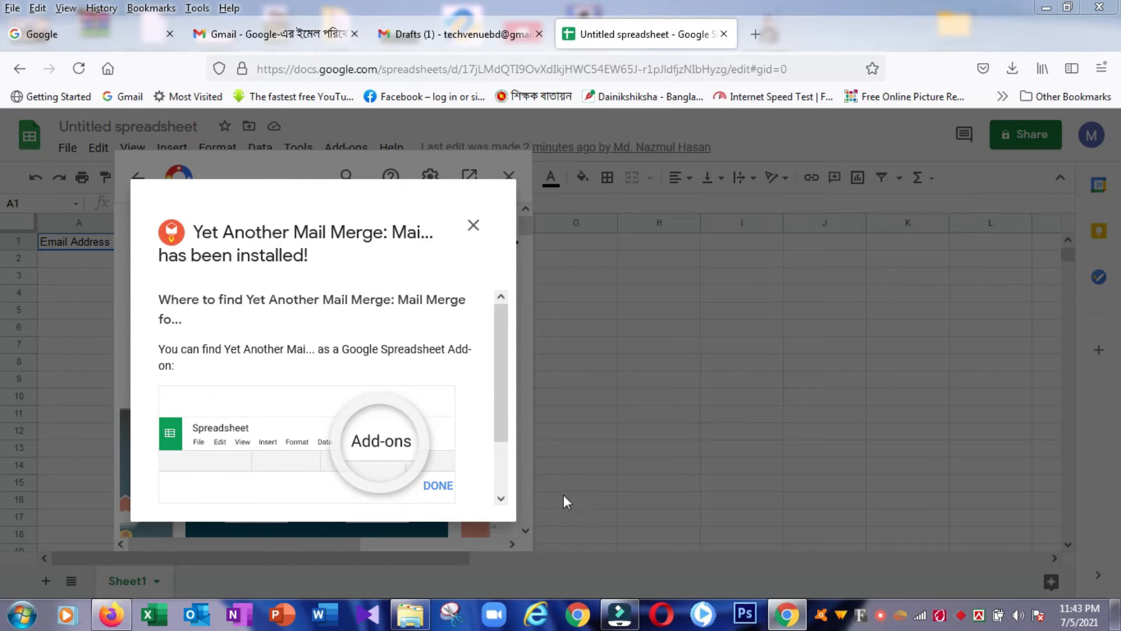
pyautogui.click(438, 486)
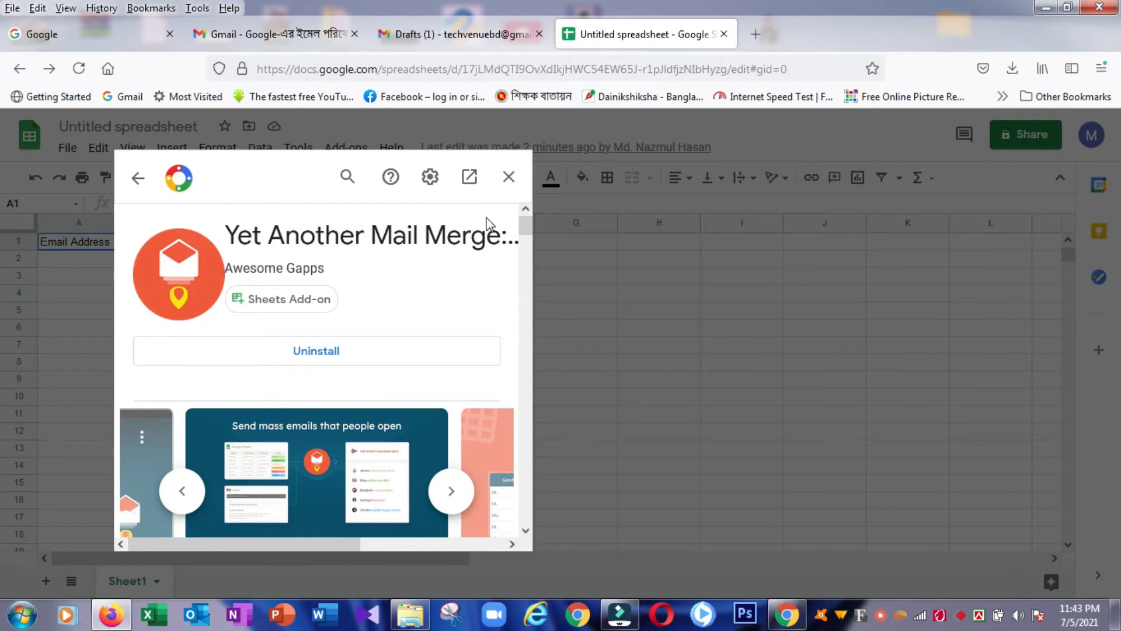
pyautogui.click(450, 498)
pyautogui.click(451, 494)
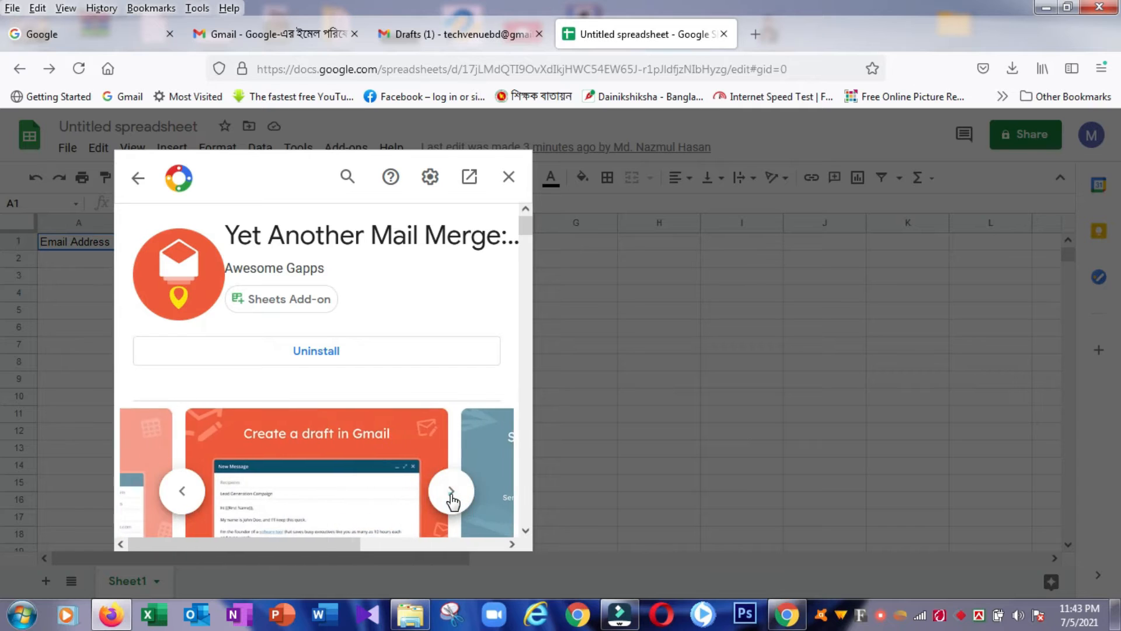
pyautogui.click(451, 494)
pyautogui.click(451, 493)
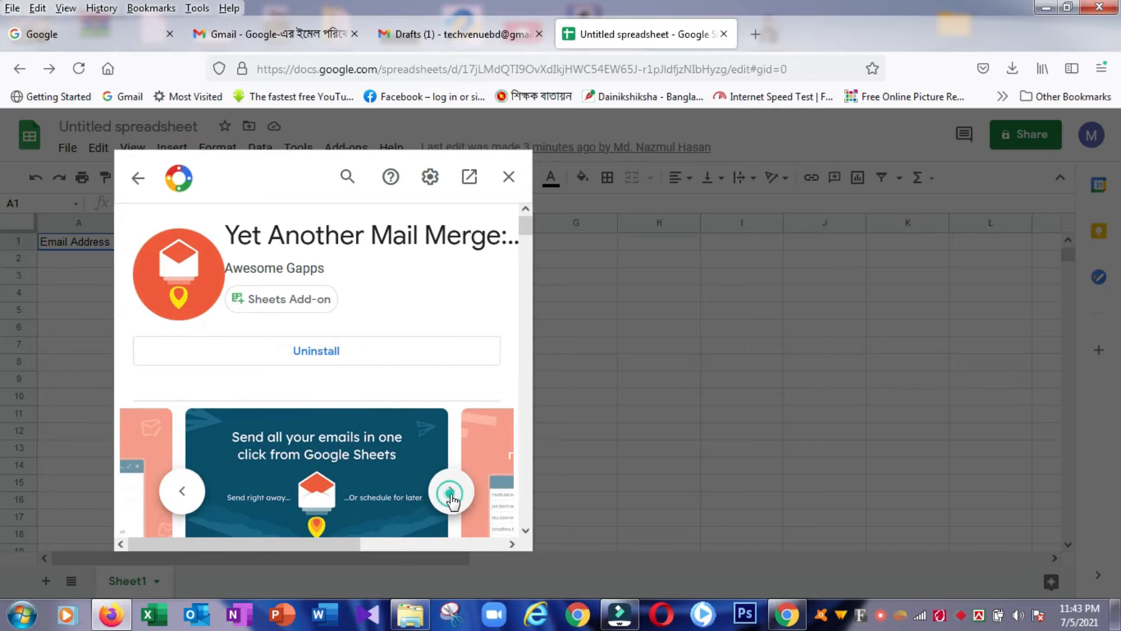
pyautogui.click(508, 177)
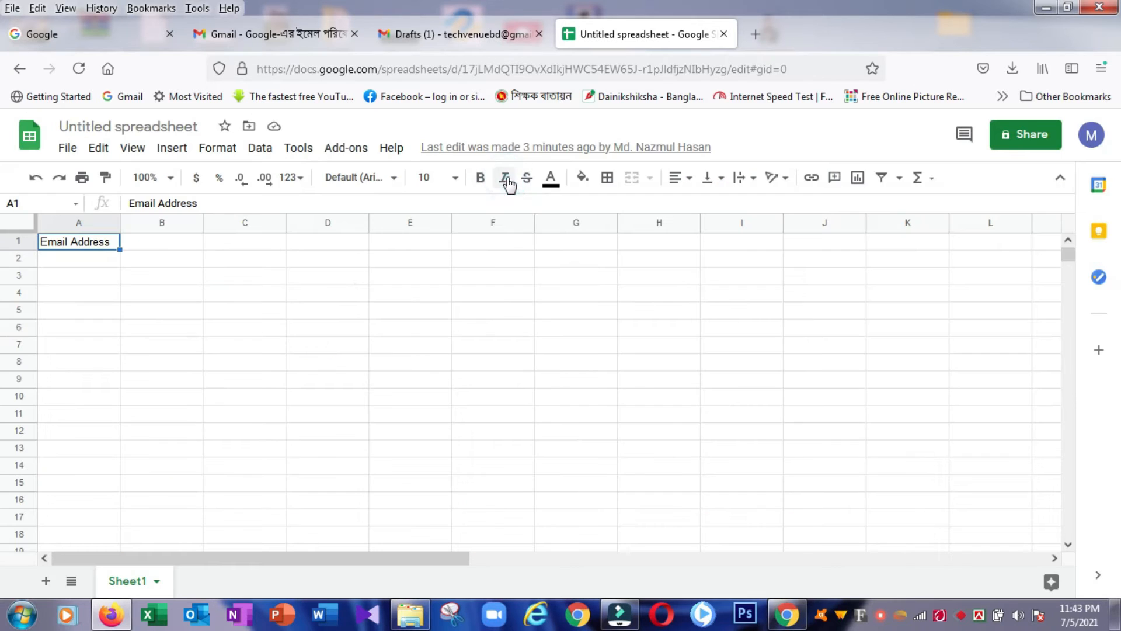
# Step: Check that the Add-ons menu now lists the Yet Another Mail Merge submenu
pyautogui.click(344, 153)
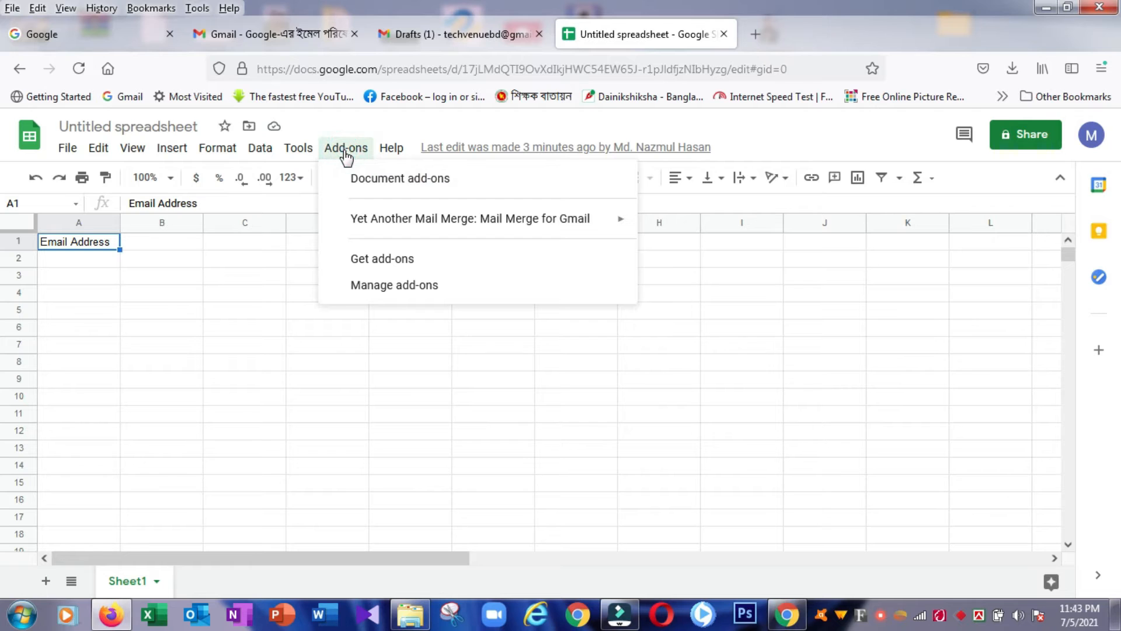
pyautogui.moveTo(377, 233)
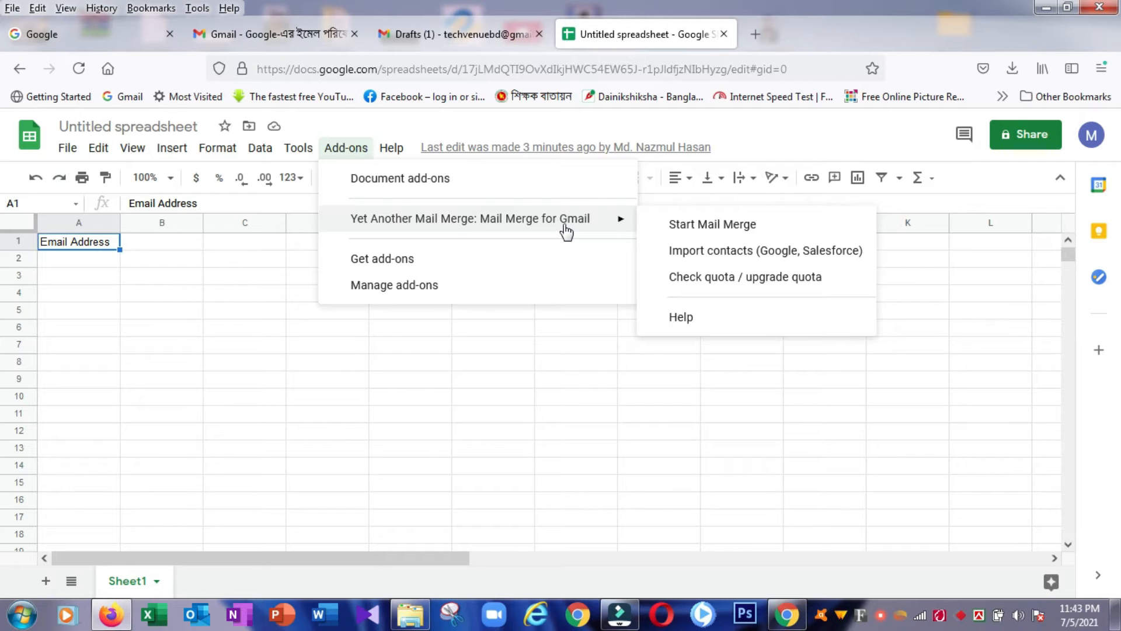
pyautogui.click(79, 262)
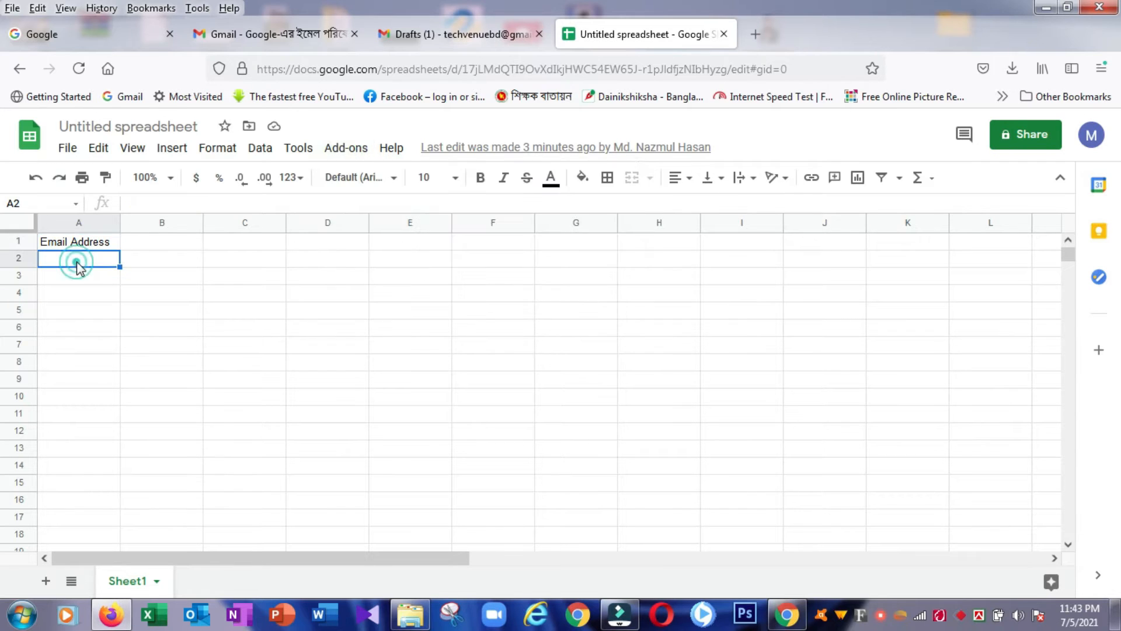
# Step: Select column A, headed Email Address, and open its context menu
pyautogui.click(78, 244)
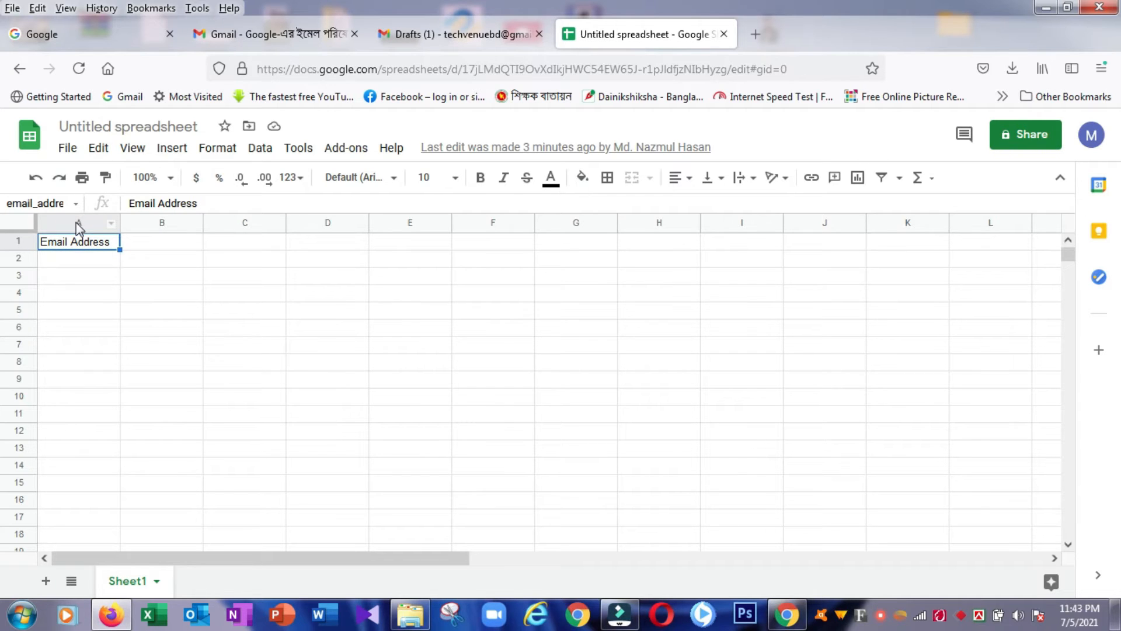
pyautogui.click(78, 225)
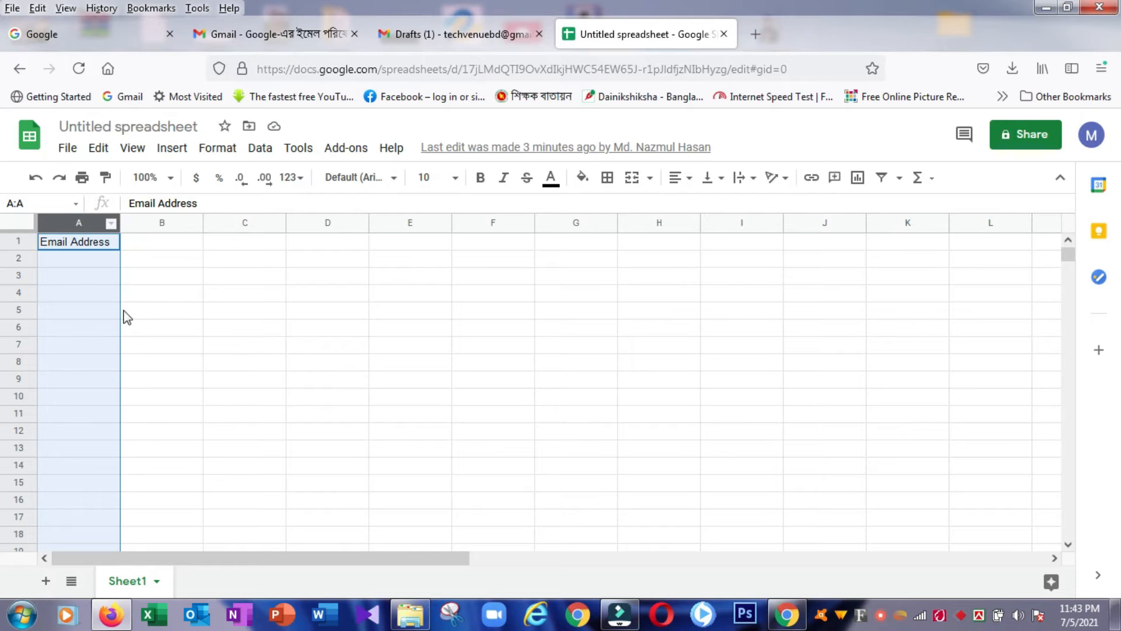
pyautogui.rightClick(69, 286)
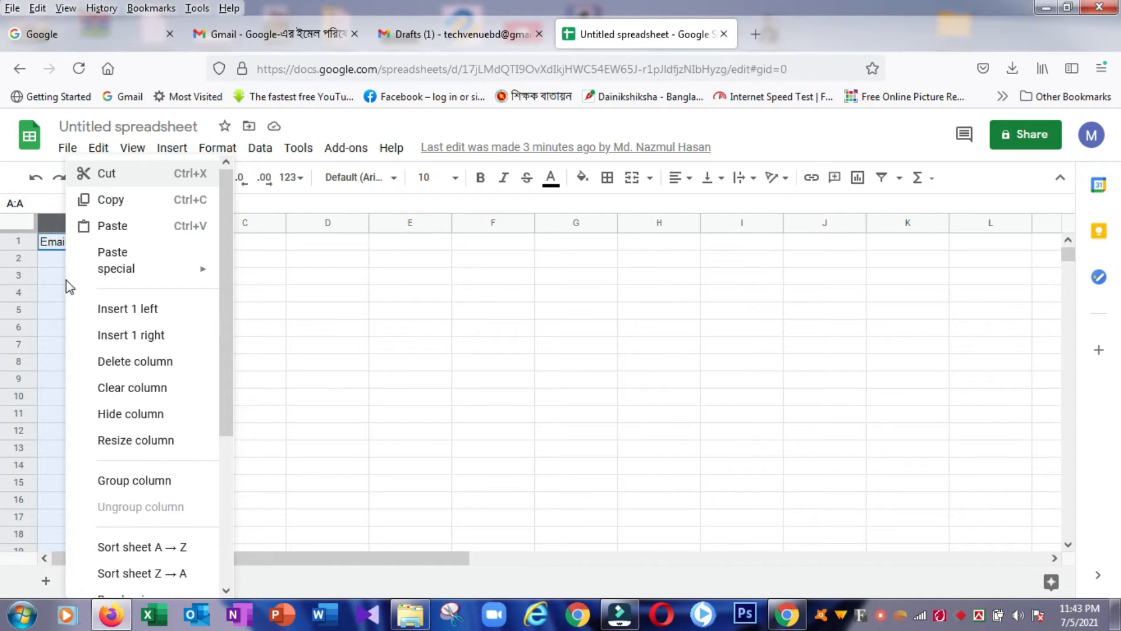
# Step: Insert one empty column left of column A, shifting Email Address into column B
pyautogui.click(114, 309)
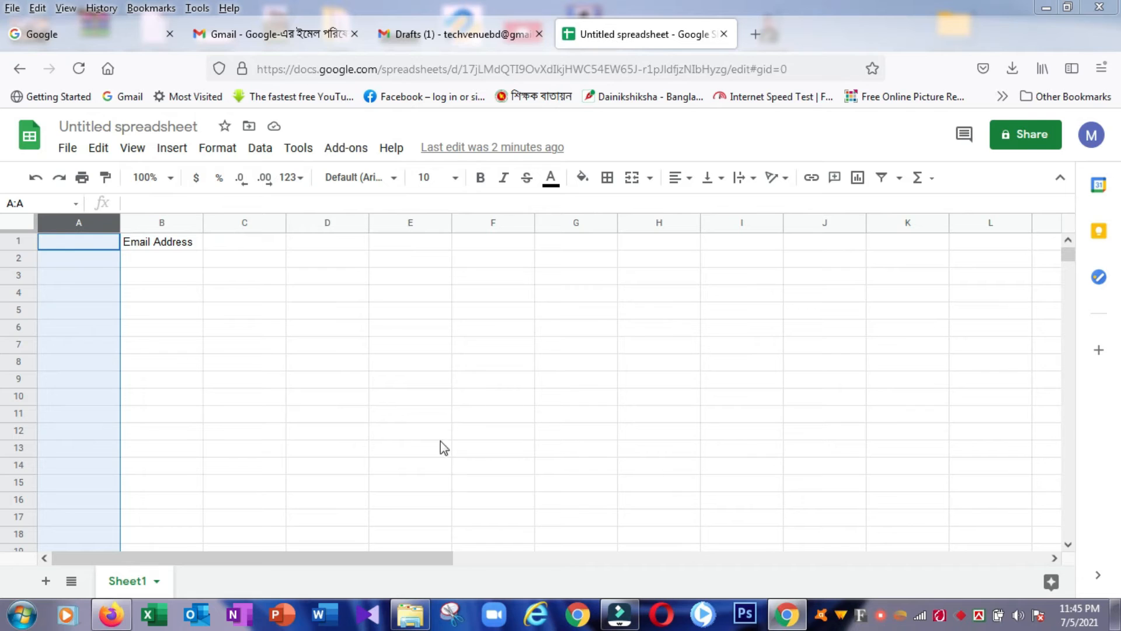
# Step: Enter the header 'Name' in cell A1 next to the Email Address header
pyautogui.click(87, 263)
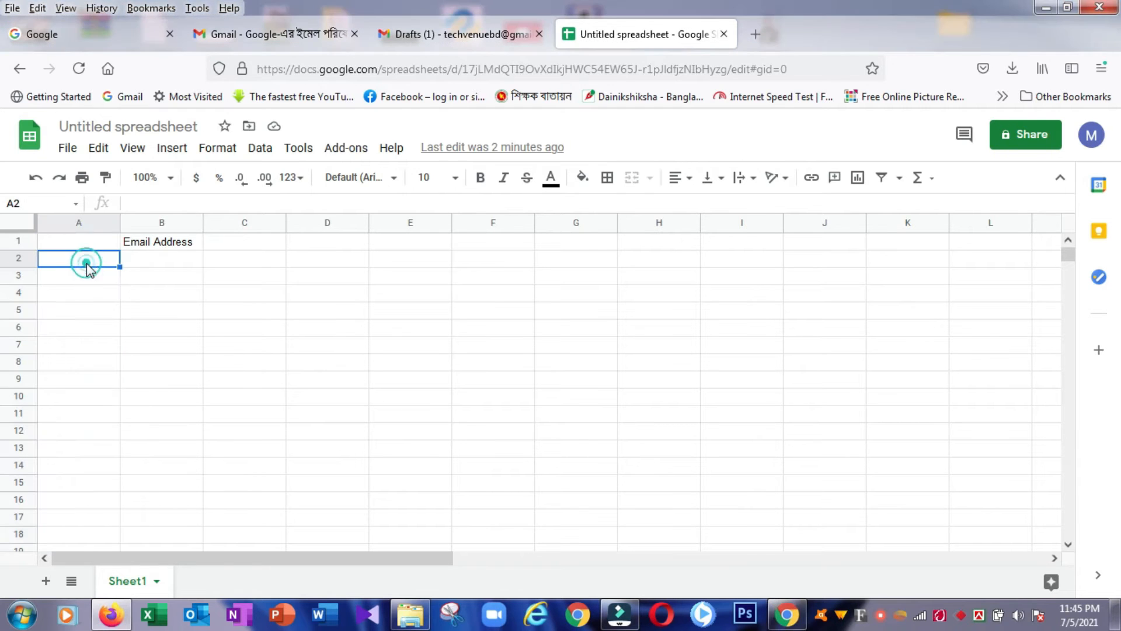
pyautogui.click(84, 245)
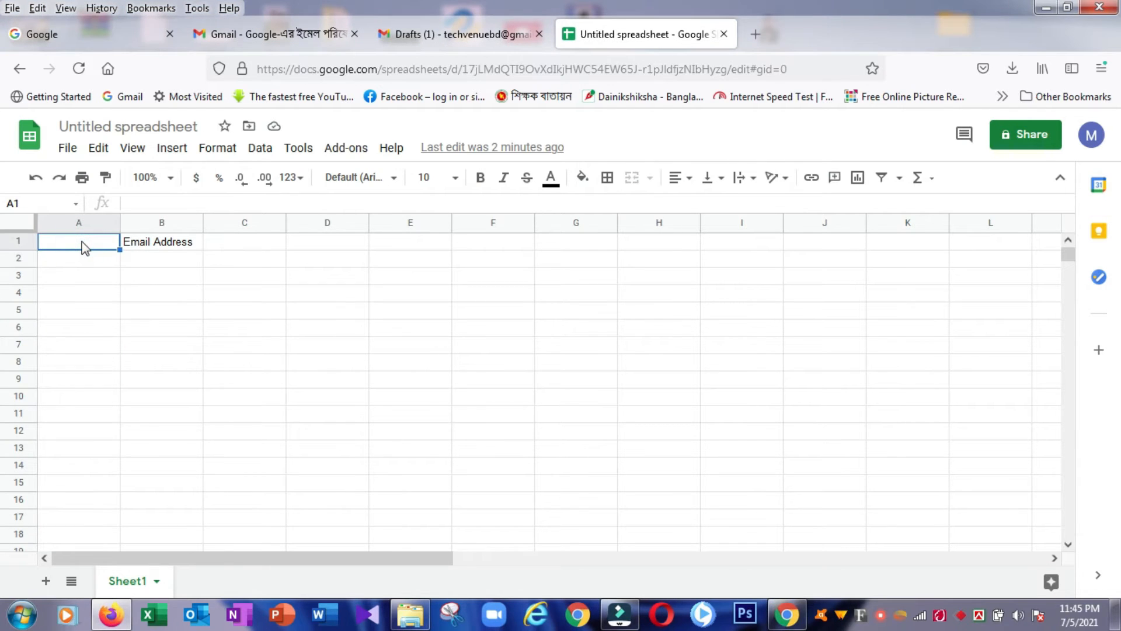
pyautogui.write('Name')
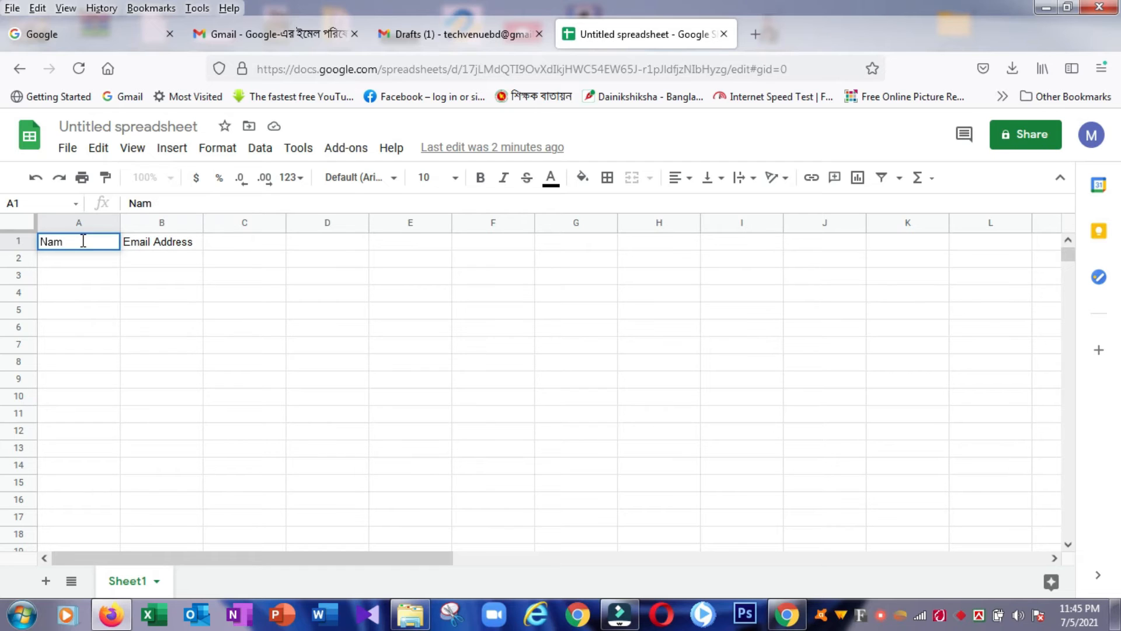
pyautogui.click(63, 279)
pyautogui.click(76, 242)
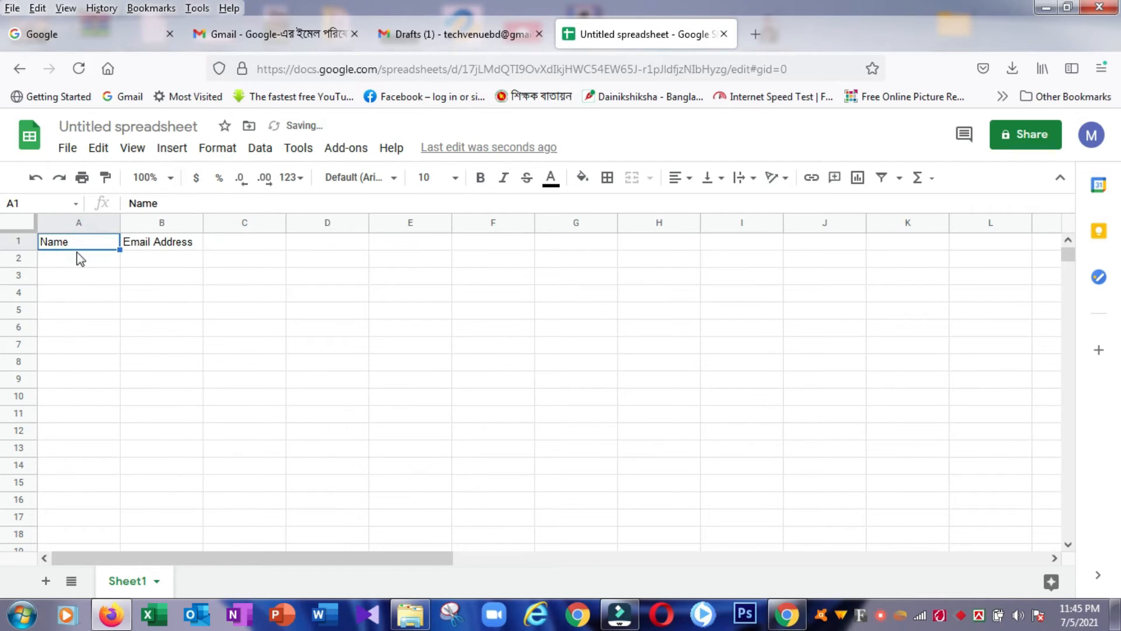
pyautogui.click(82, 264)
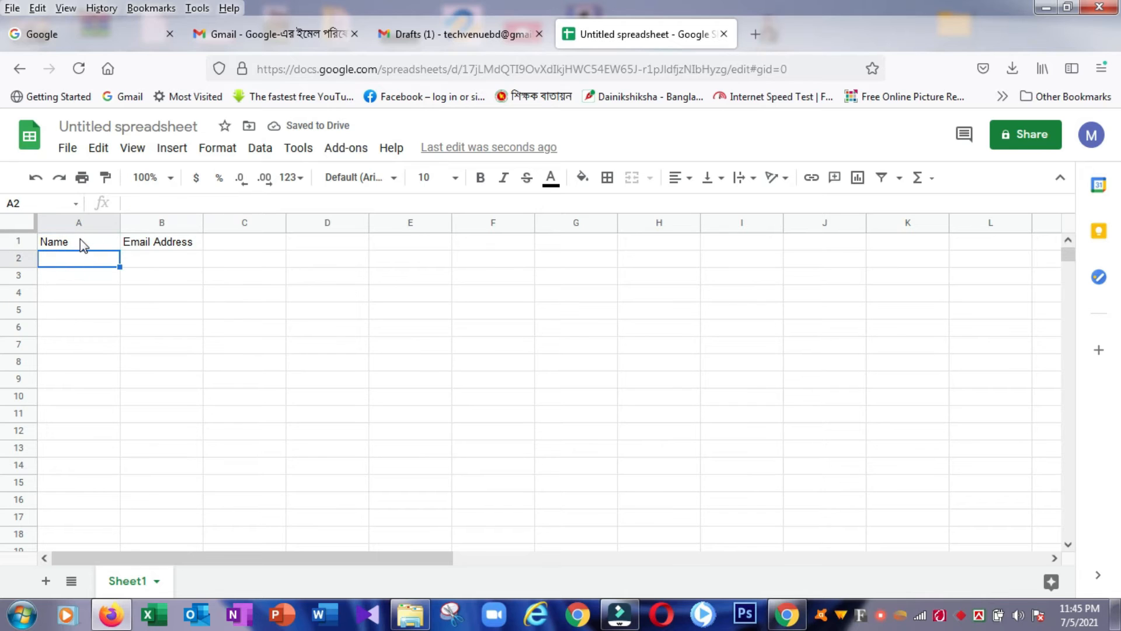
pyautogui.click(68, 275)
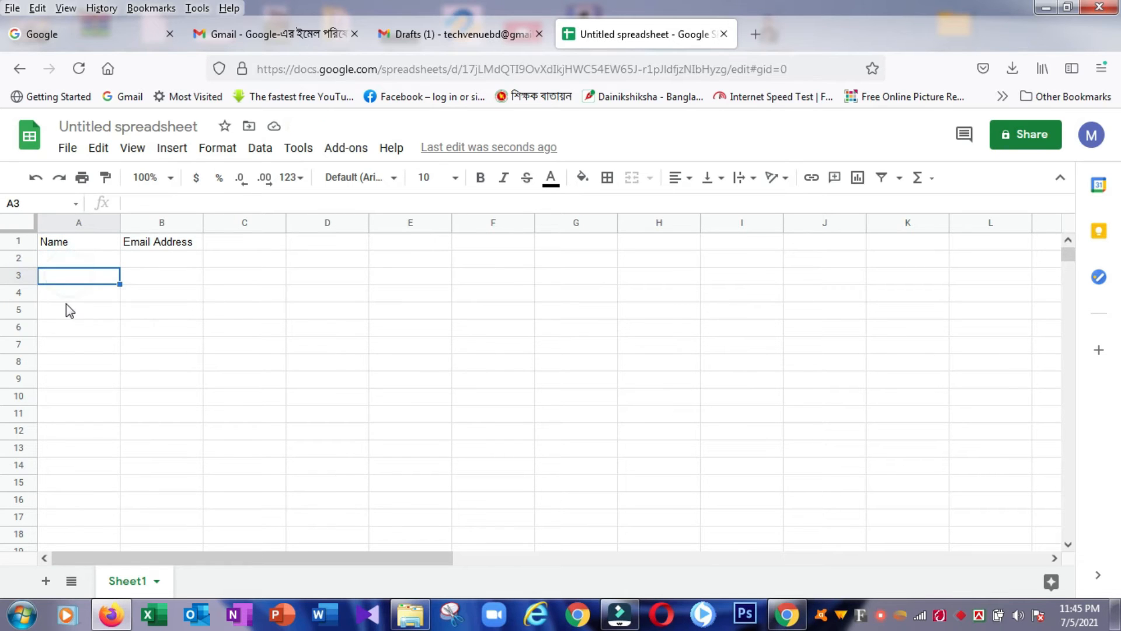
pyautogui.click(69, 291)
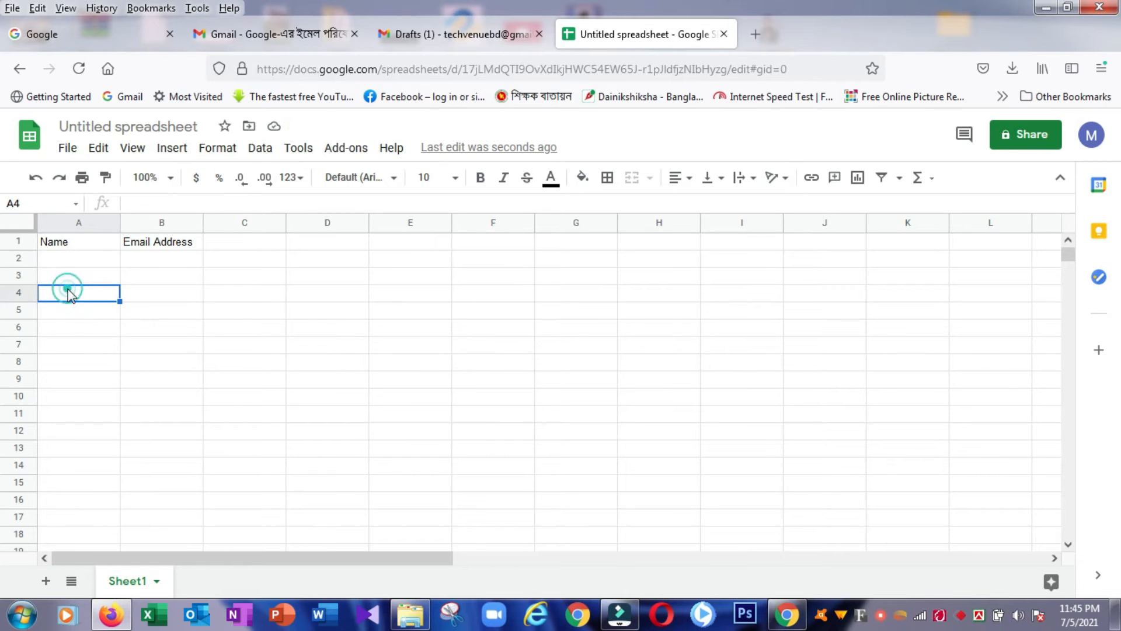
pyautogui.click(73, 256)
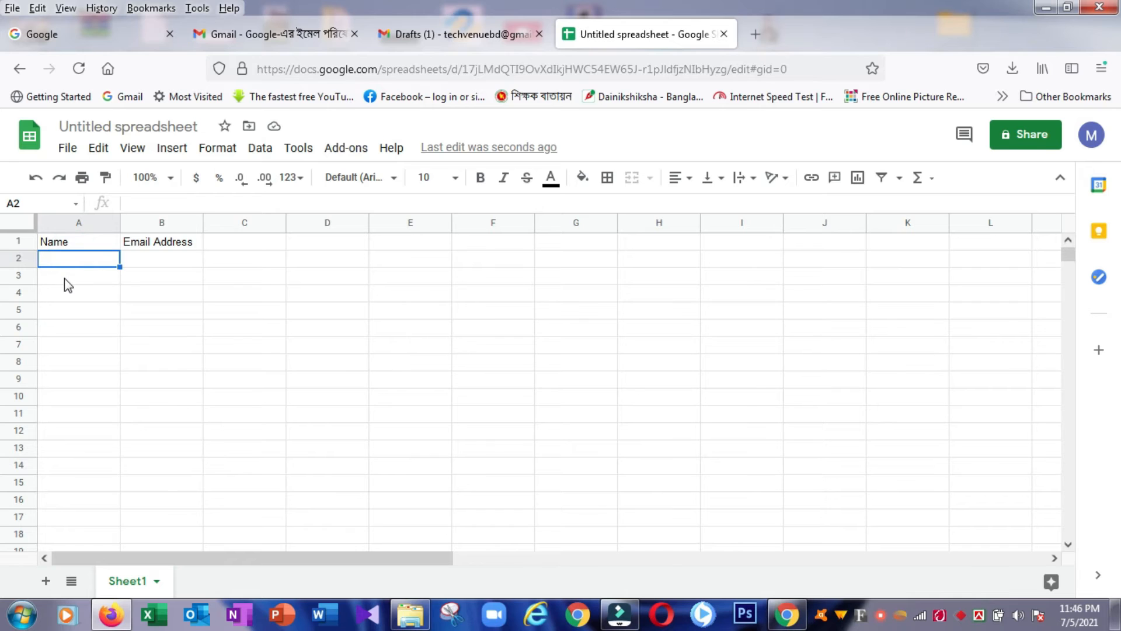
pyautogui.click(64, 275)
pyautogui.click(64, 294)
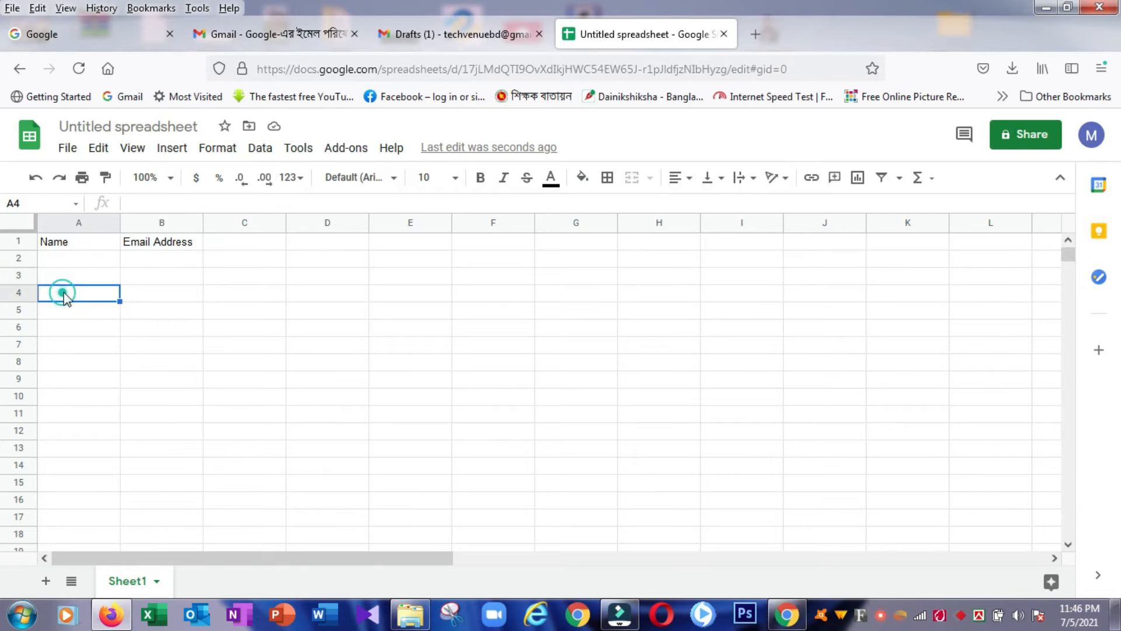
pyautogui.click(145, 242)
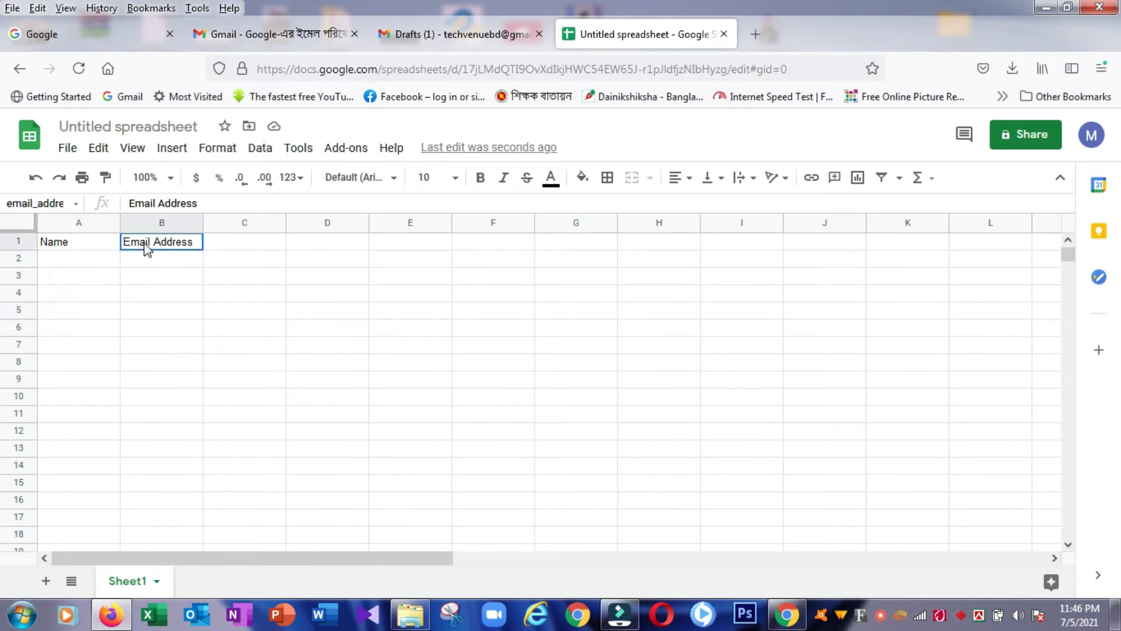
pyautogui.click(68, 241)
# Step: Enter the first recipient's name in A2 and their Gmail address in B2, correcting the name
pyautogui.click(64, 261)
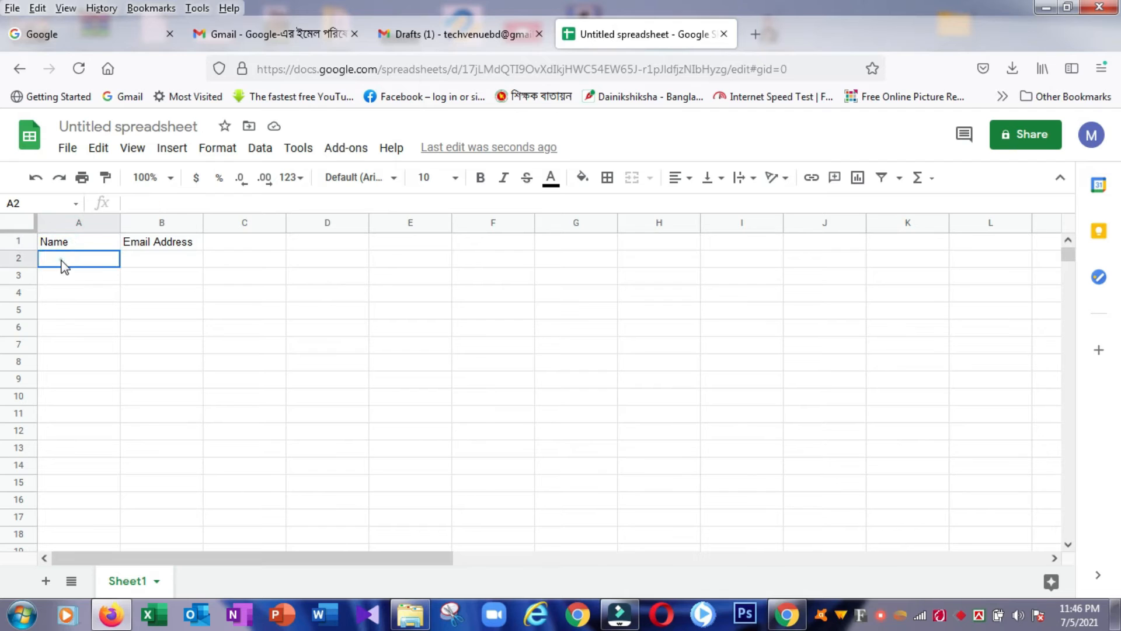
pyautogui.write('N')
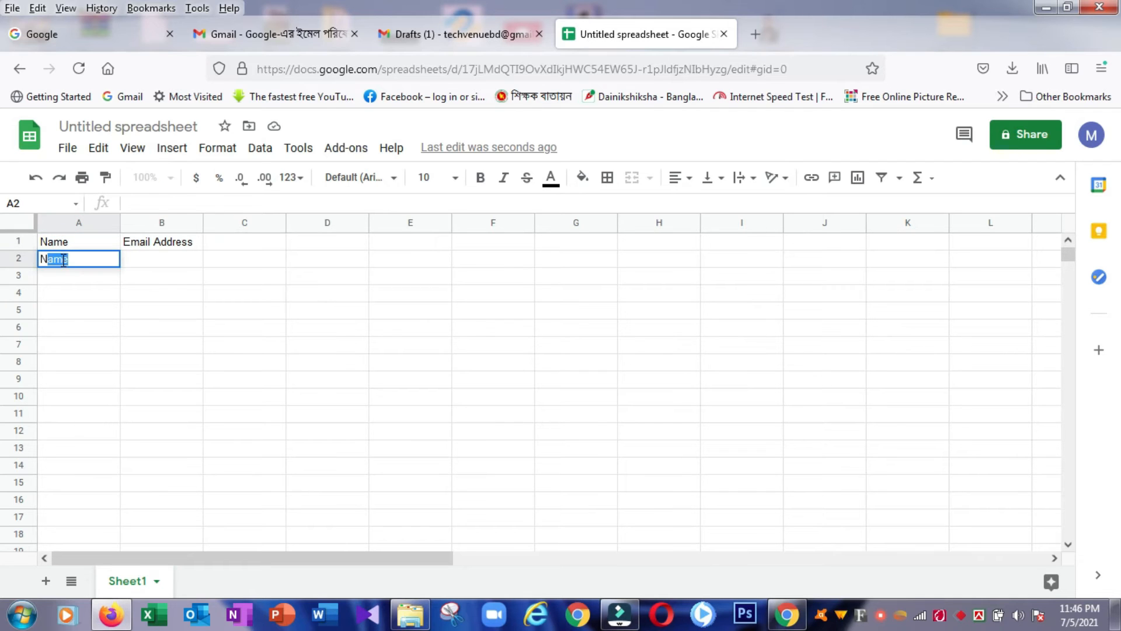
pyautogui.write('azmu')
pyautogui.press('Tab')
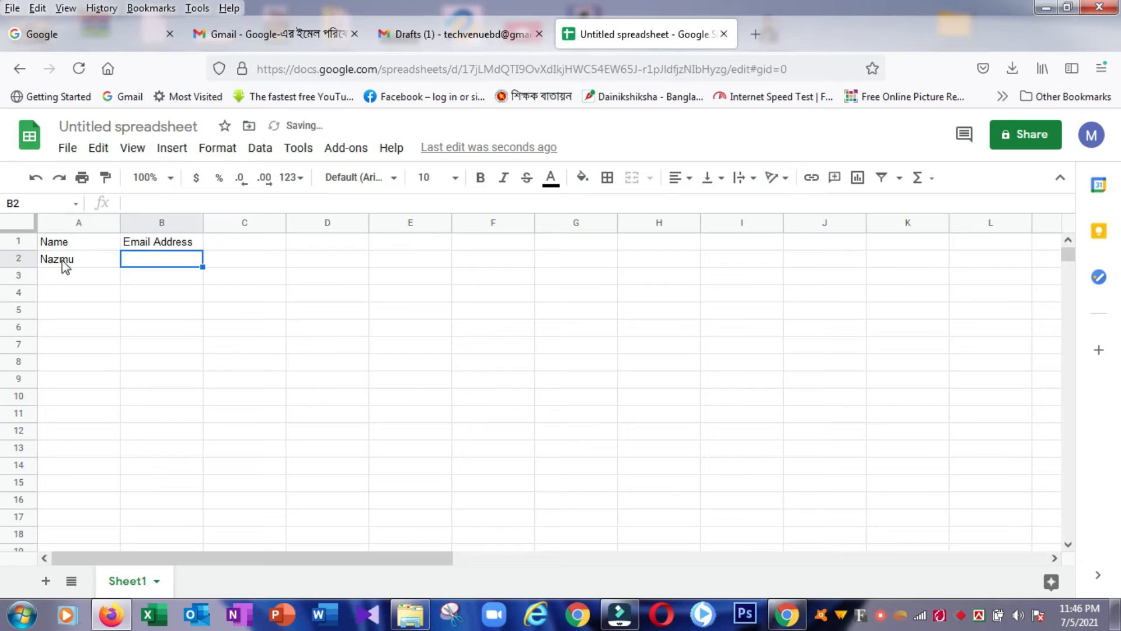
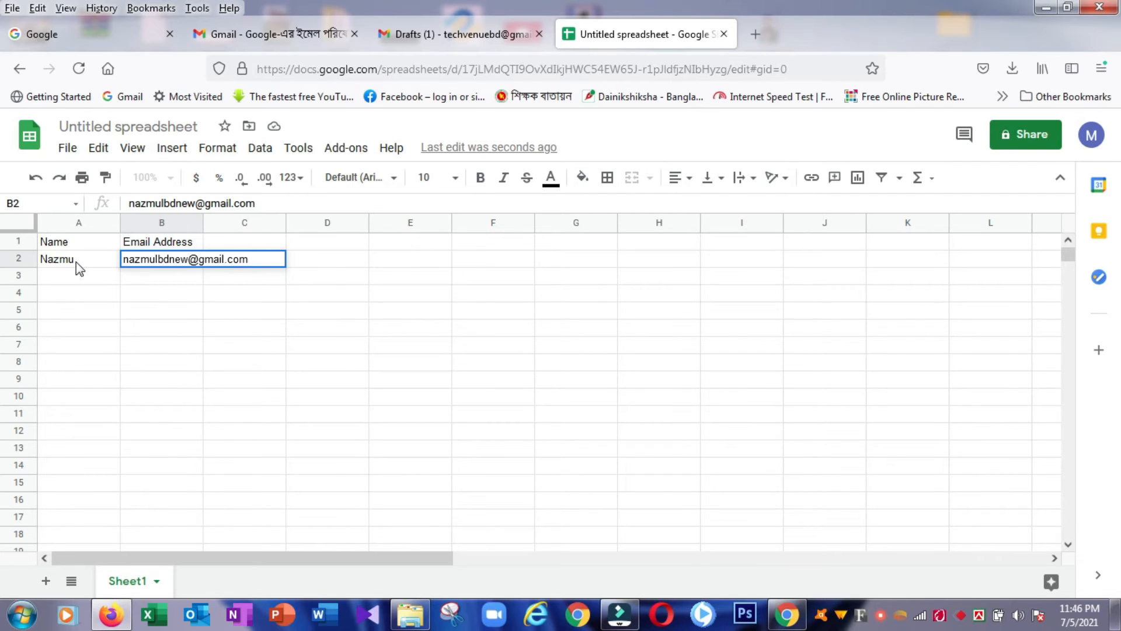
pyautogui.click(76, 261)
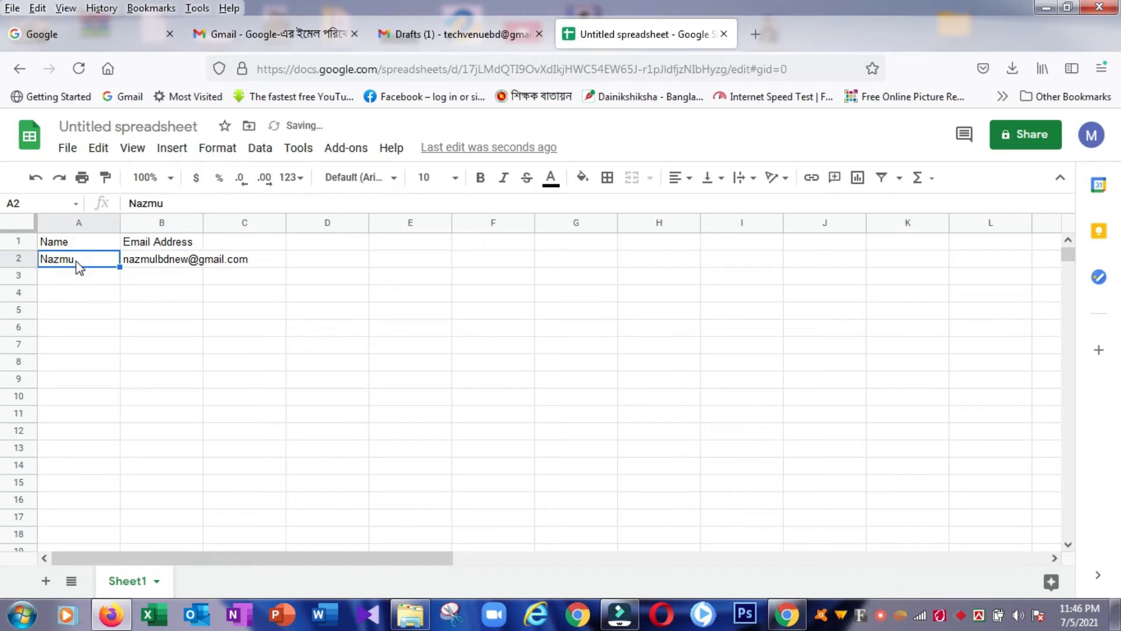
pyautogui.doubleClick(76, 261)
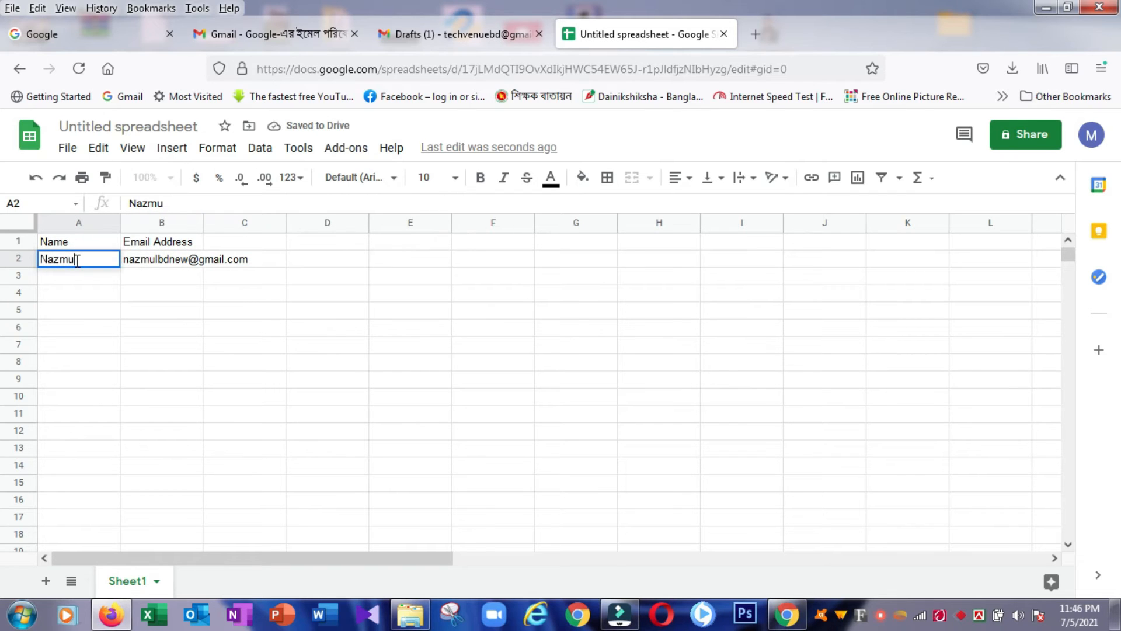
pyautogui.click(161, 261)
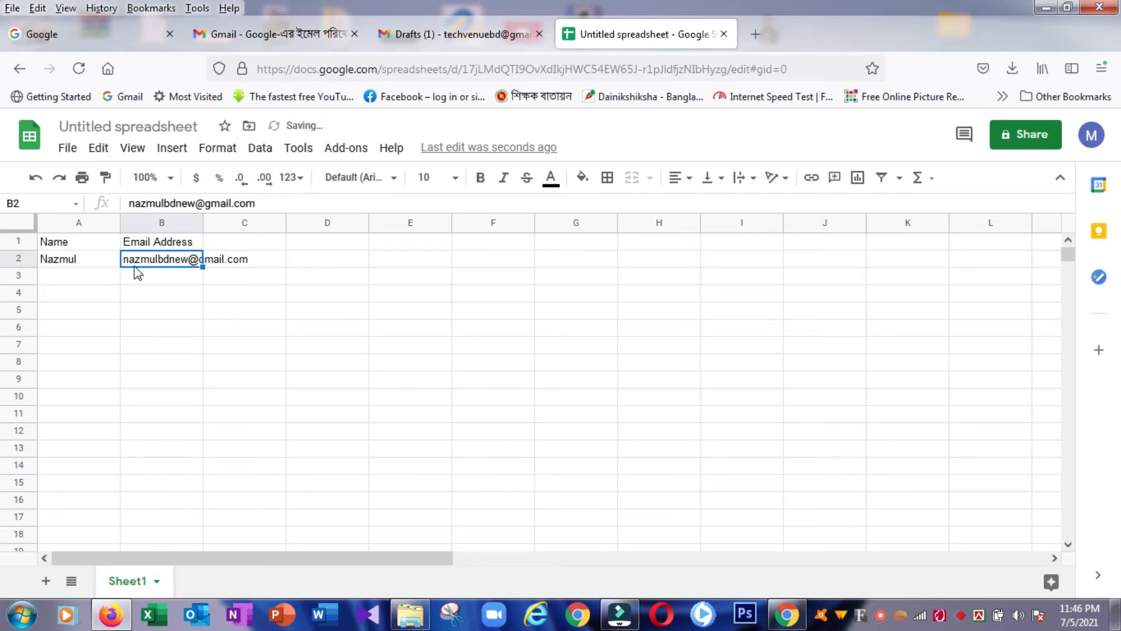
# Step: Enter the second recipient's name in A3 and their Gmail address in B3
pyautogui.click(91, 277)
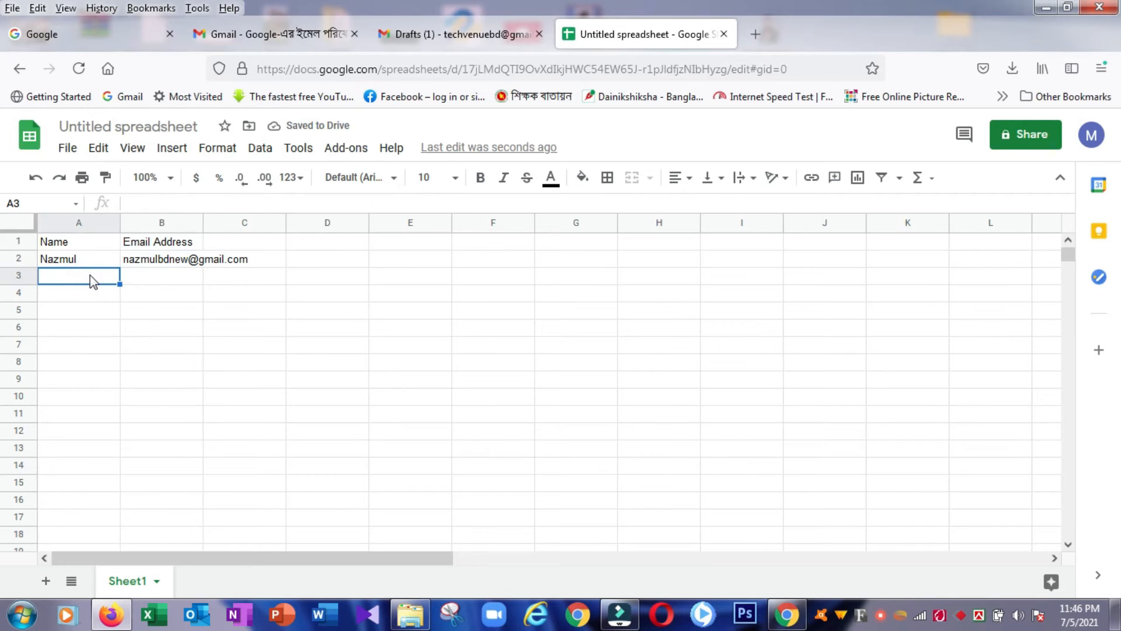
pyautogui.write('Ha')
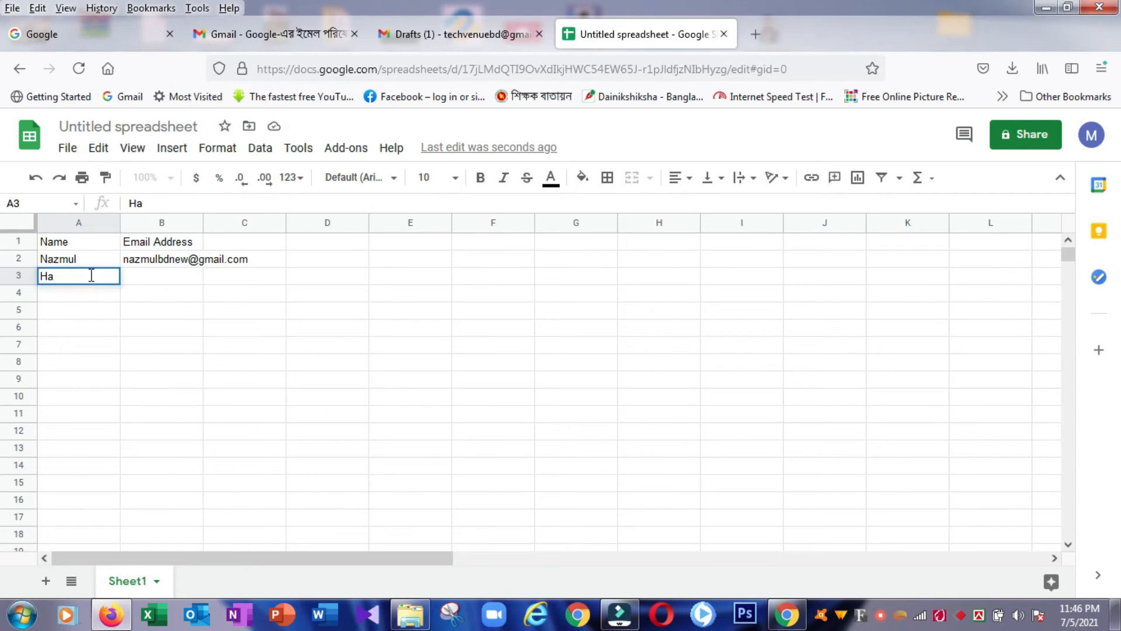
pyautogui.write('san')
pyautogui.press('Tab')
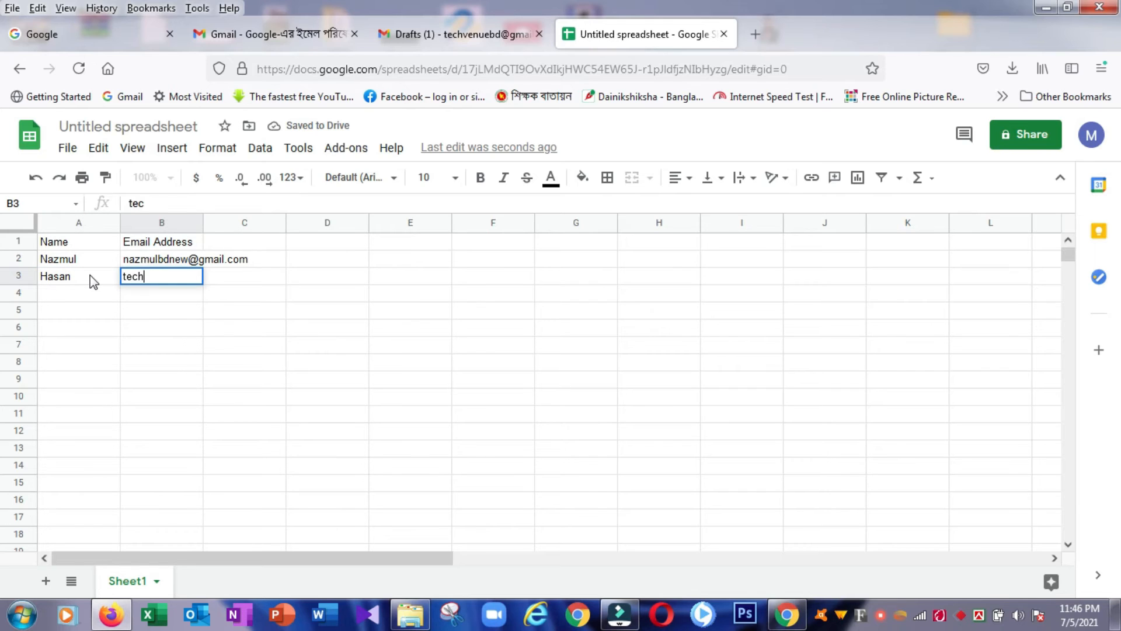
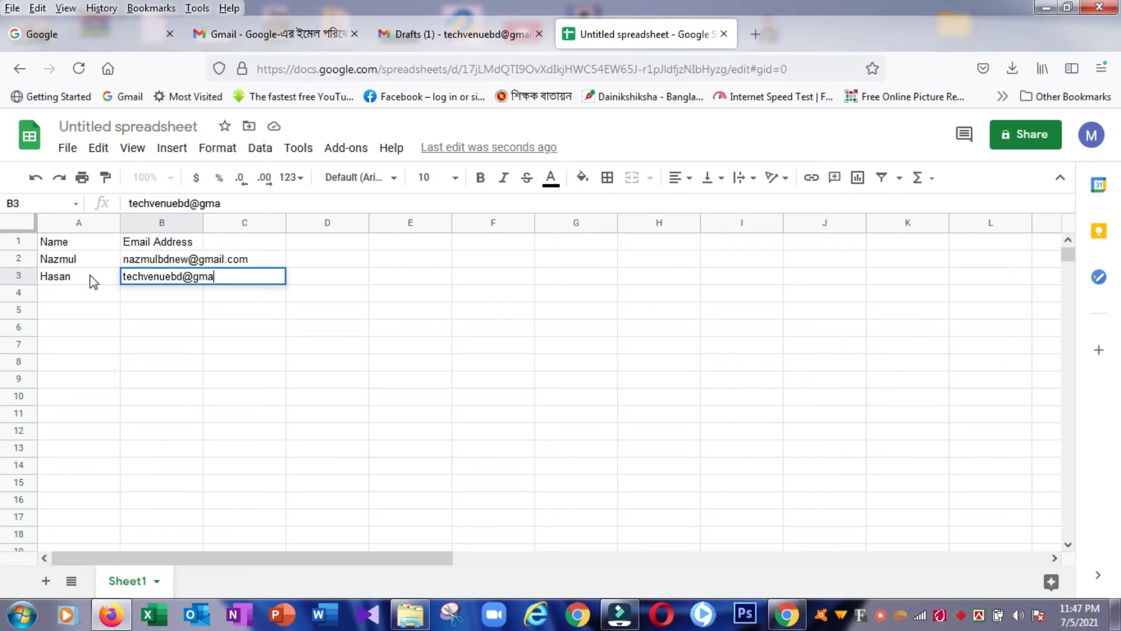
pyautogui.press('Return')
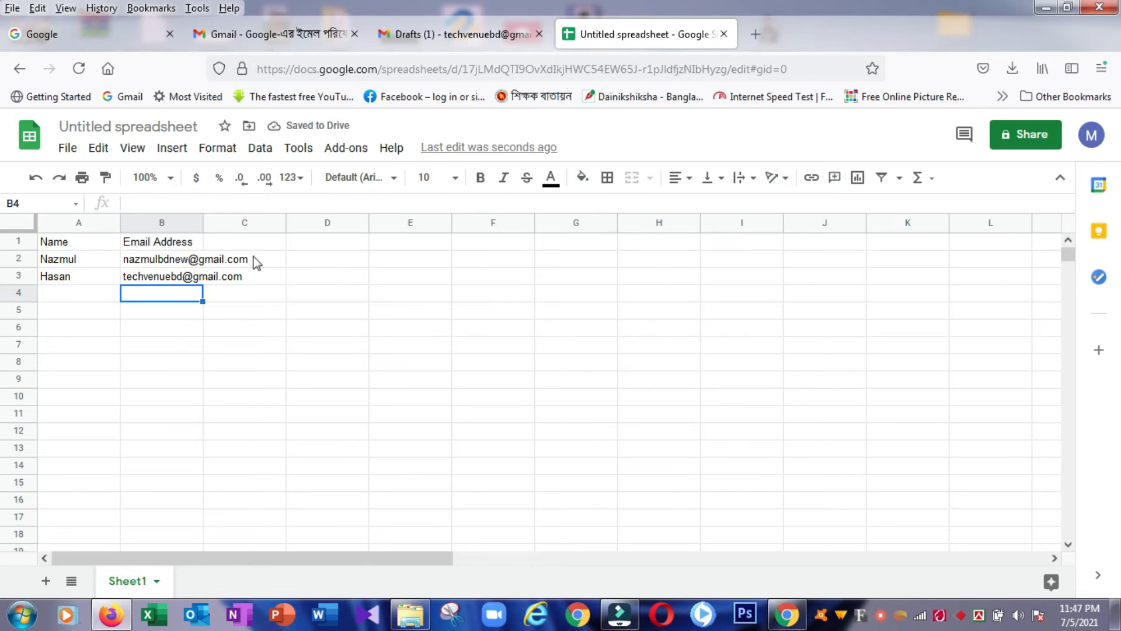
# Step: Maximize the browser, select cell A1, and open the Add-ons menu
pyautogui.click(73, 258)
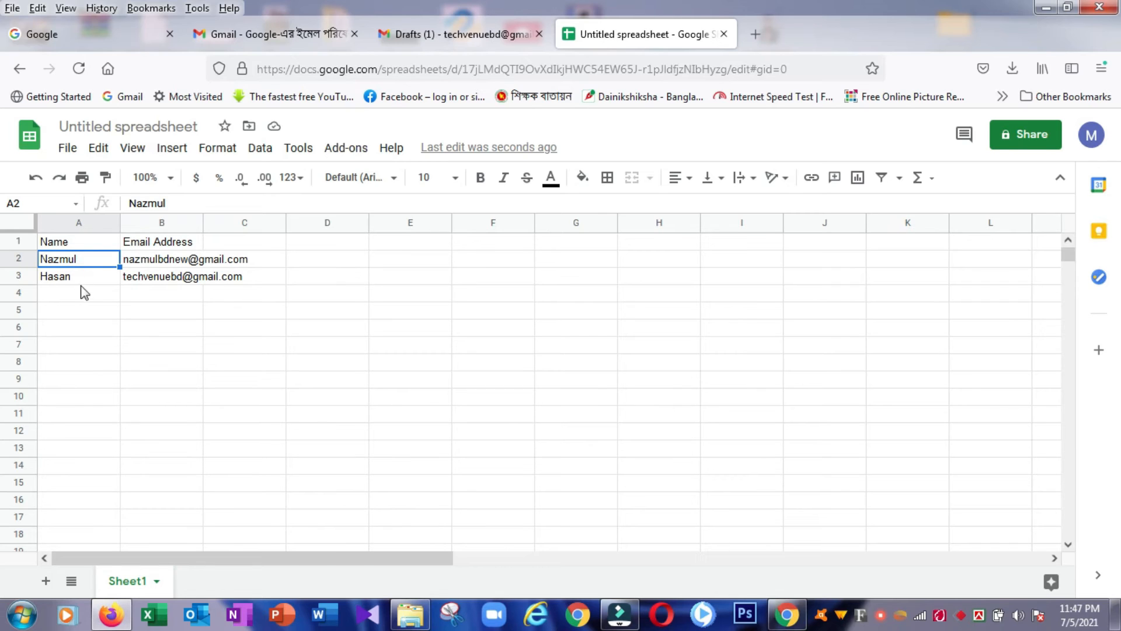
pyautogui.click(80, 296)
pyautogui.click(75, 259)
pyautogui.moveTo(162, 266)
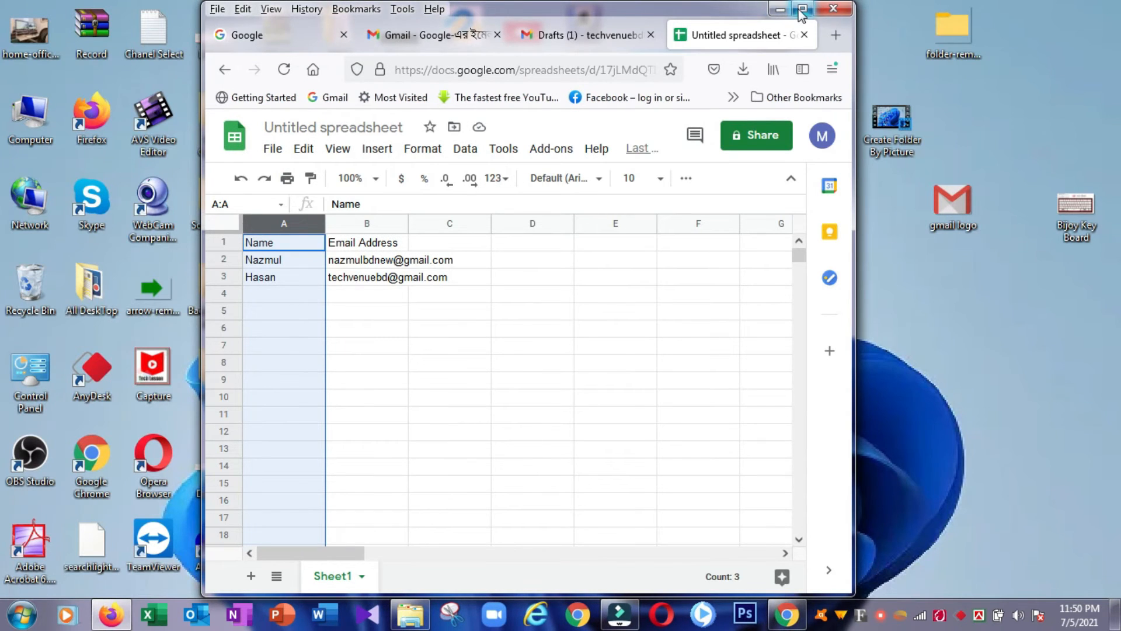
pyautogui.click(800, 11)
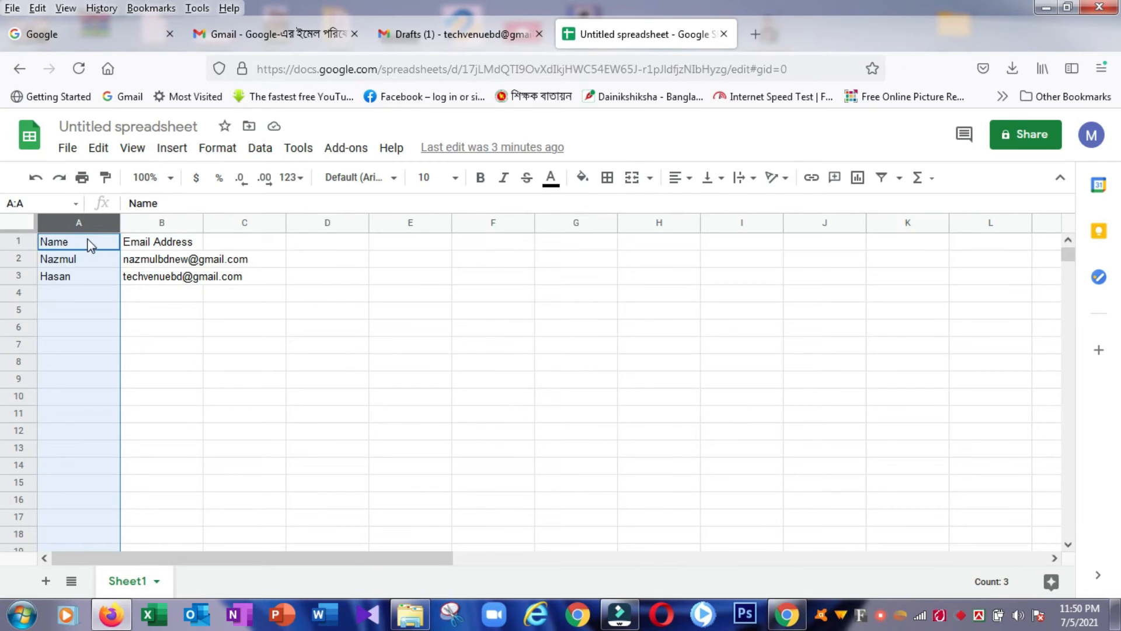
pyautogui.click(84, 241)
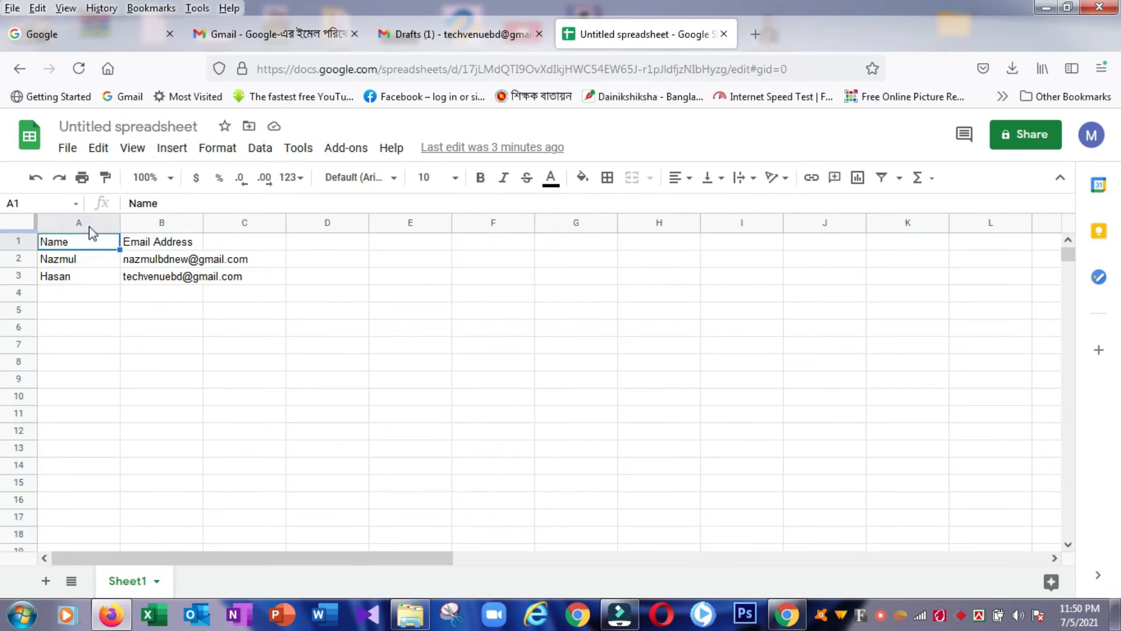
pyautogui.click(86, 220)
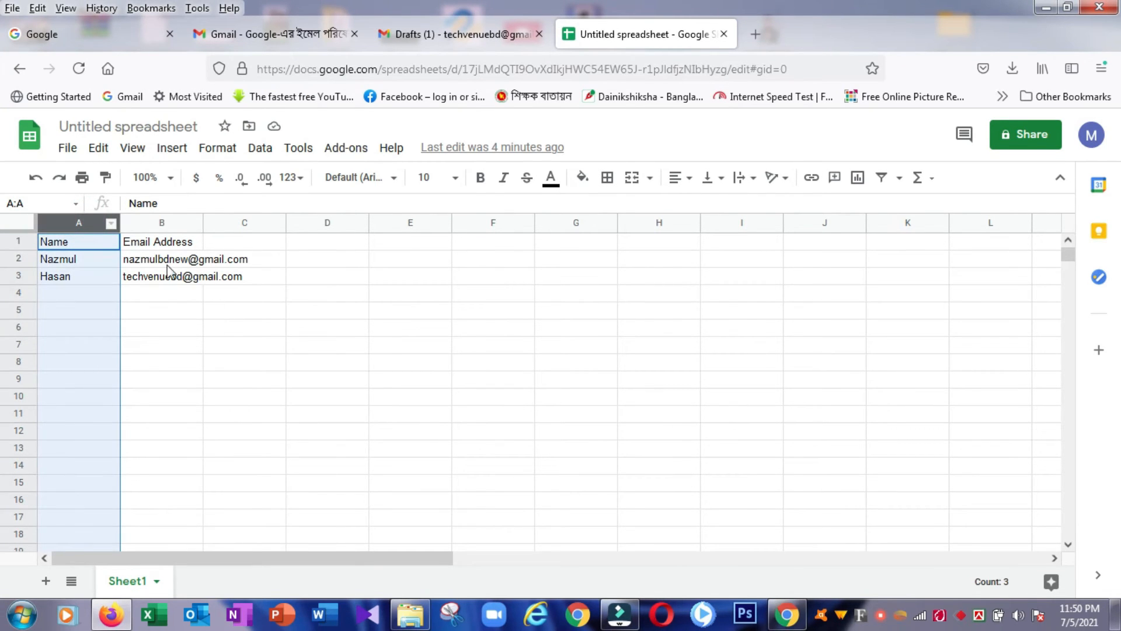
pyautogui.click(102, 240)
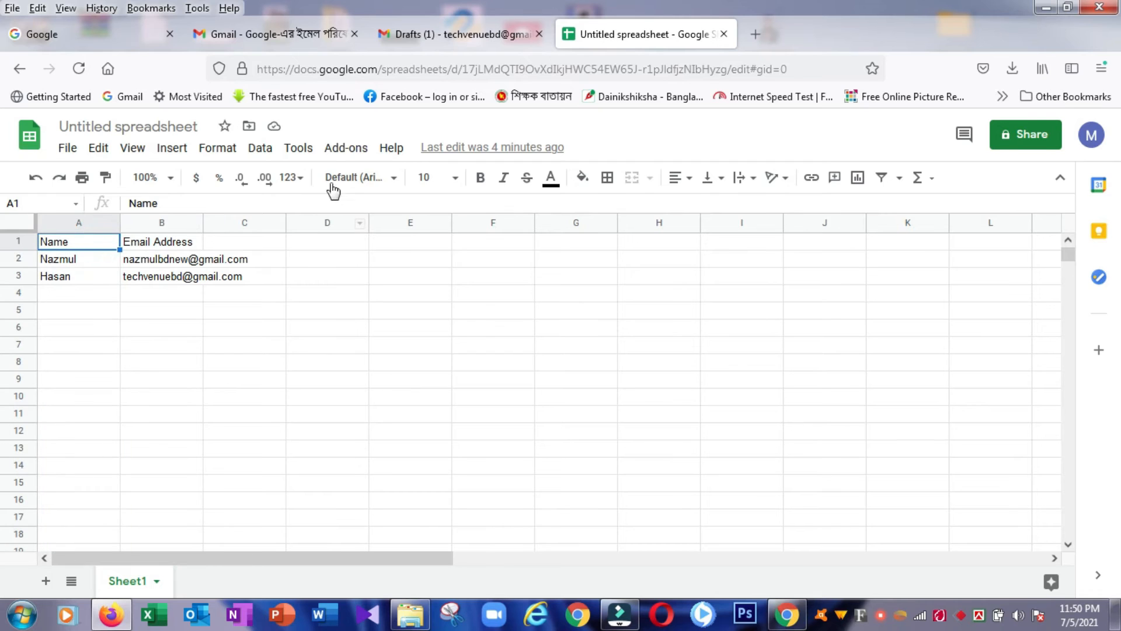
pyautogui.click(339, 150)
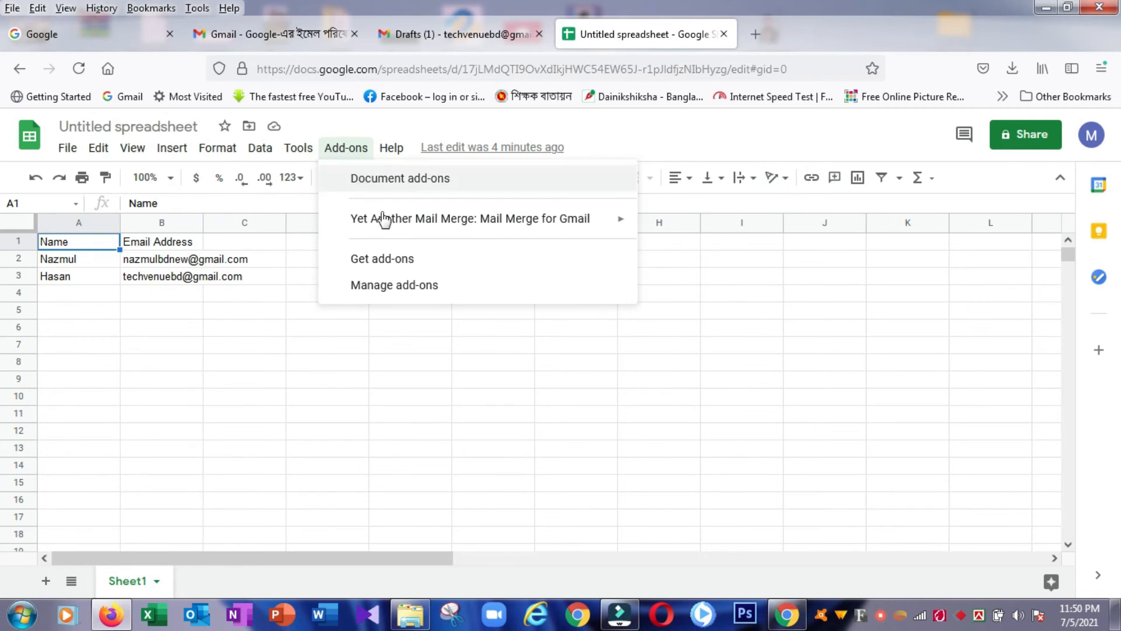
# Step: Choose Yet Another Mail Merge: Mail Merge for Gmail > Start Mail Merge from Add-ons
pyautogui.moveTo(384, 233)
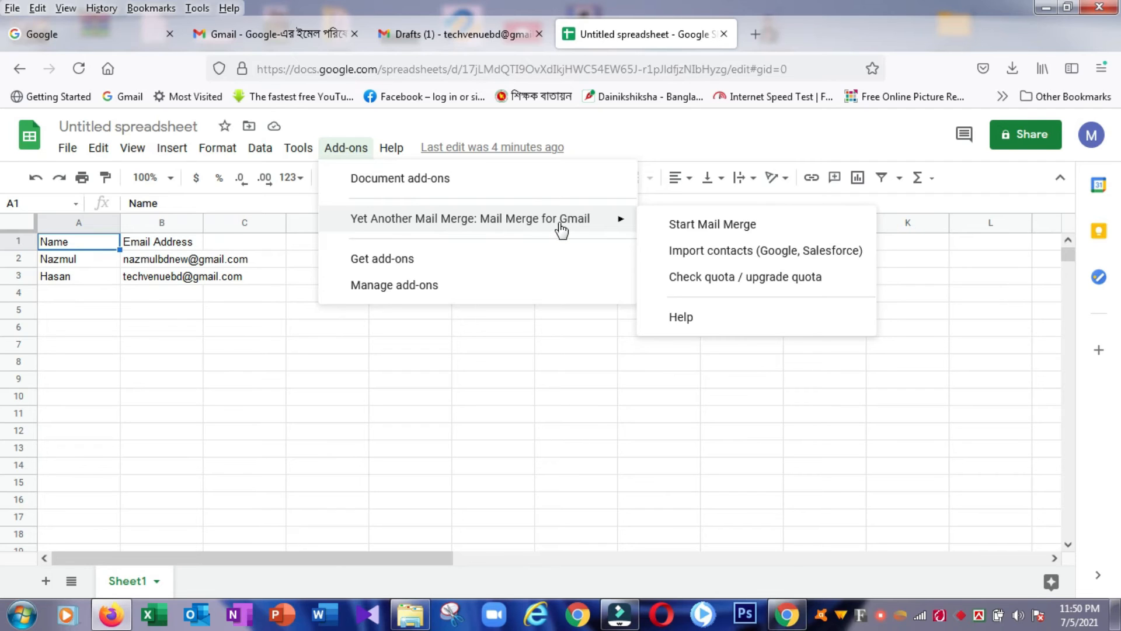
pyautogui.click(691, 234)
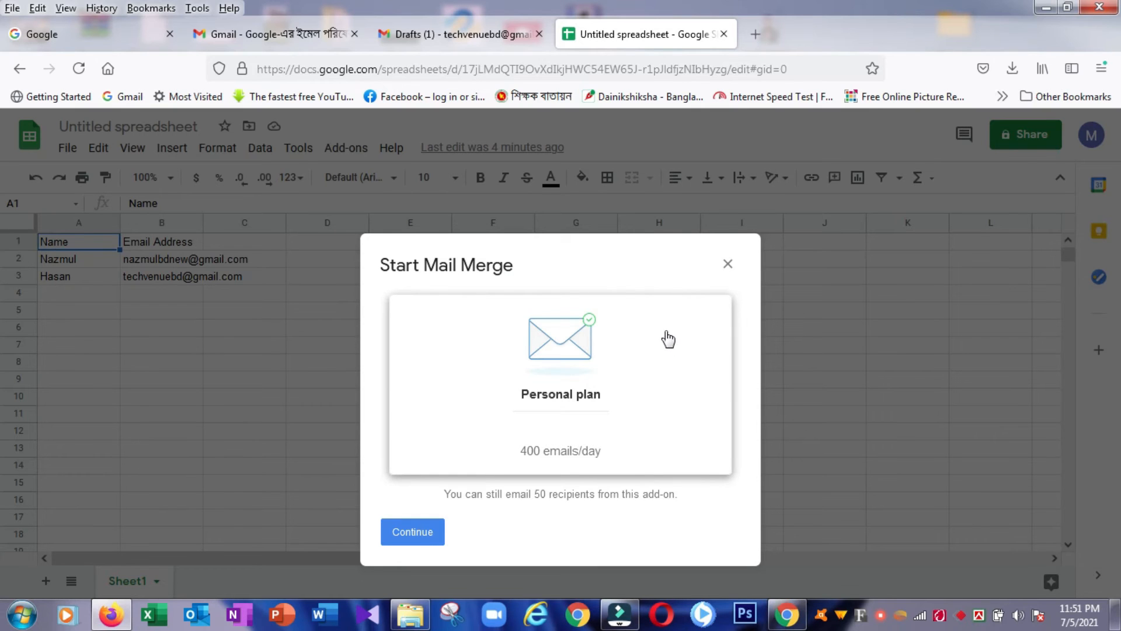
# Step: Enter the sender's name and pick the '(no subject) - 10 KB' draft as the email template
pyautogui.click(417, 536)
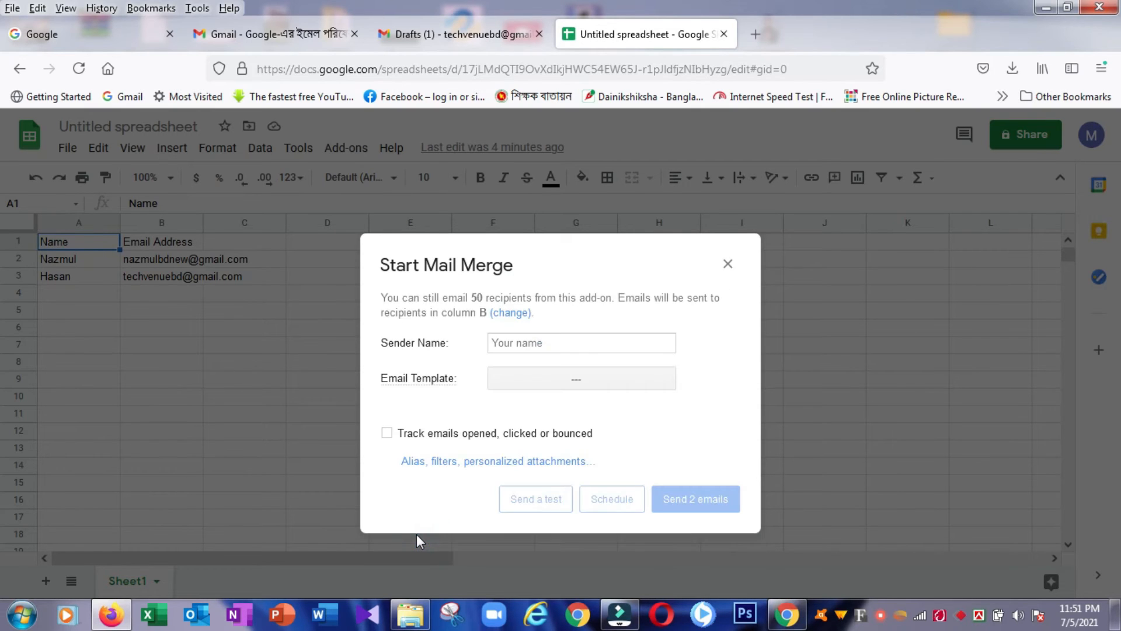
pyautogui.click(561, 342)
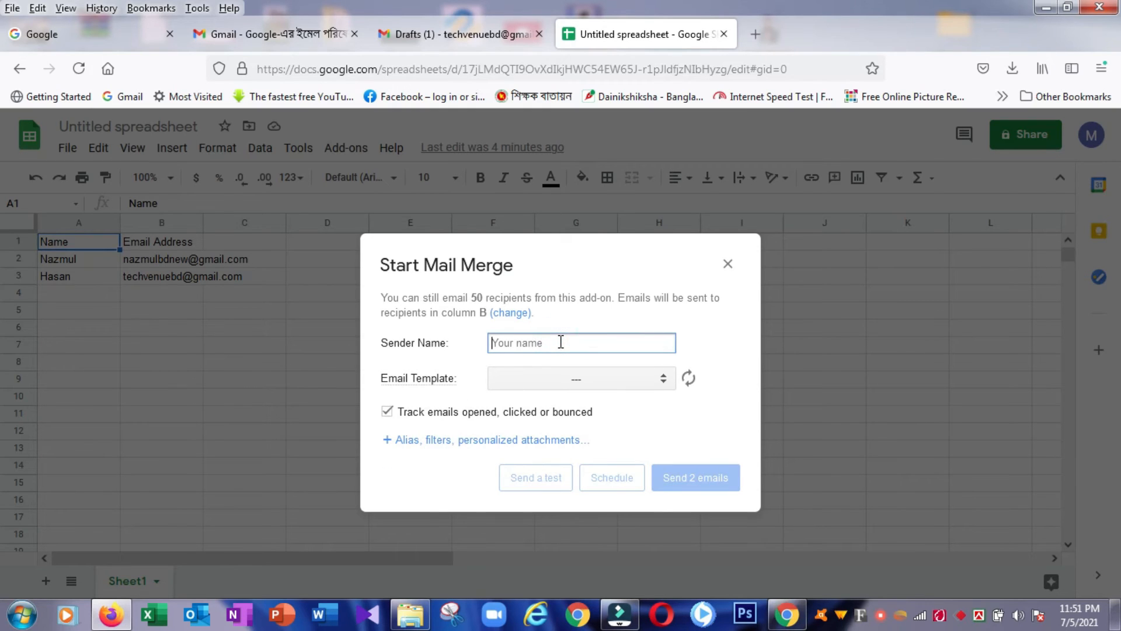
pyautogui.write('Nazmul')
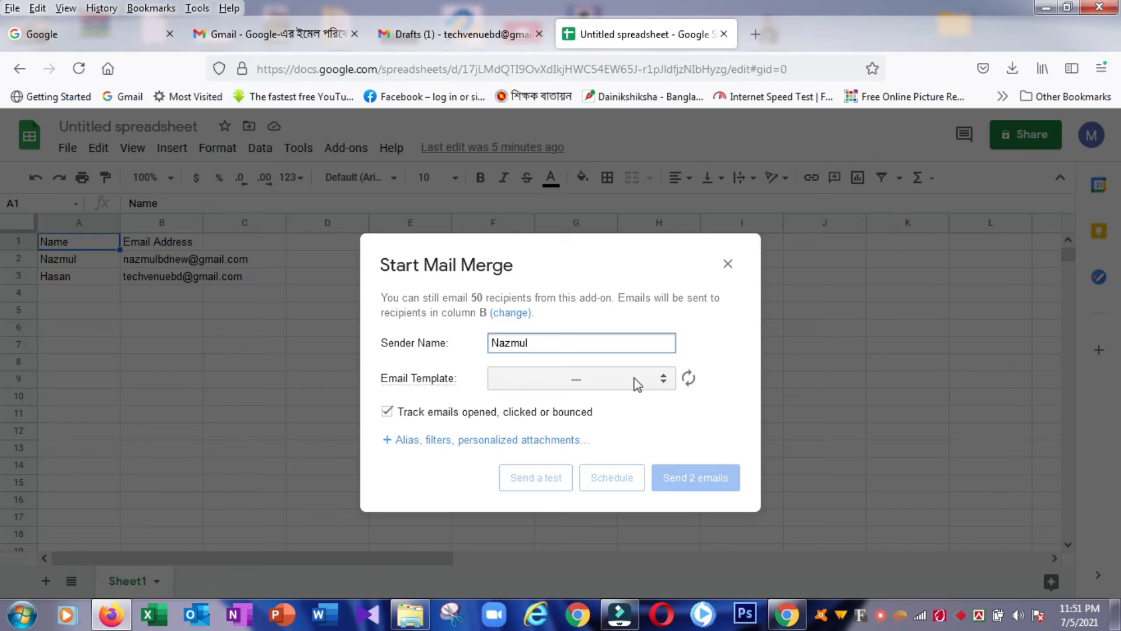
pyautogui.click(664, 383)
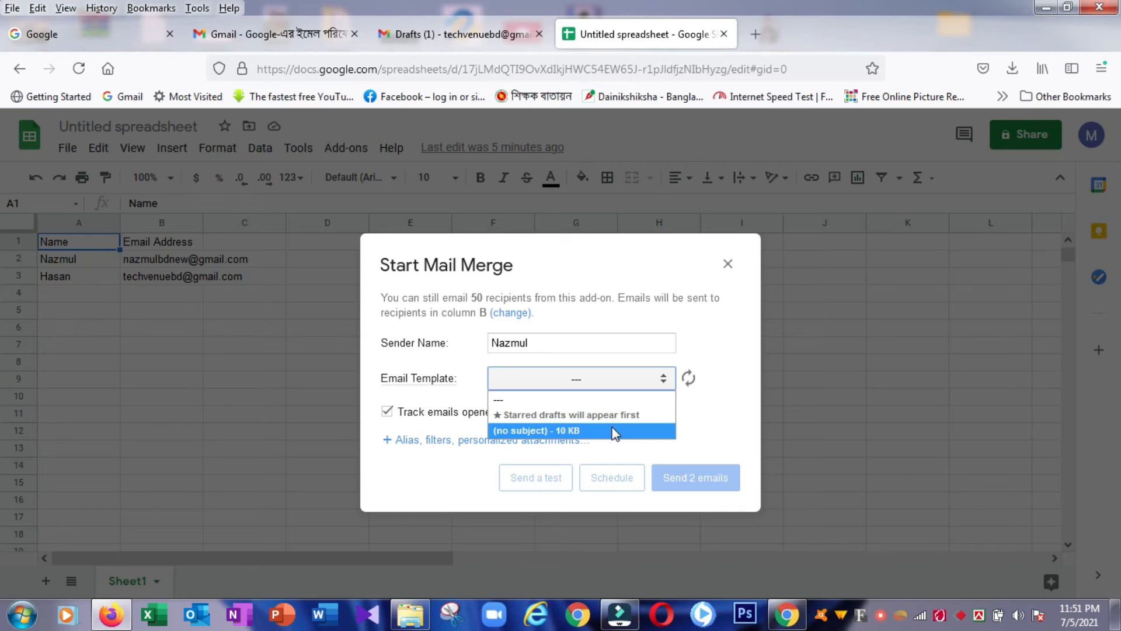
pyautogui.click(615, 434)
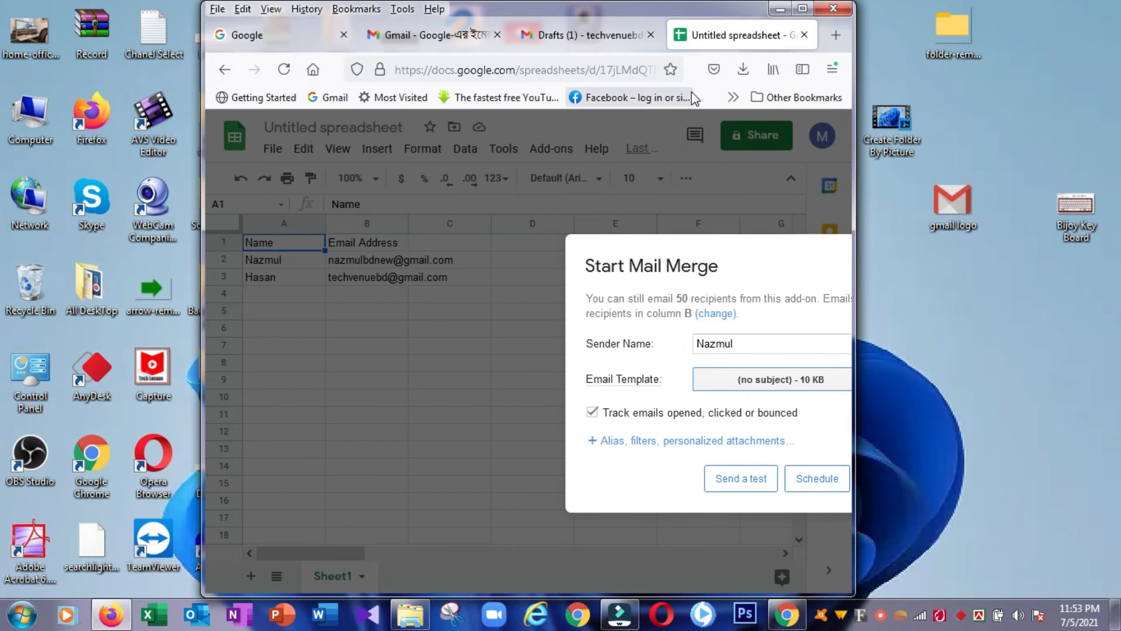
# Step: Maximize the window and keep '(no subject) - 10 KB' as the selected email template
pyautogui.click(802, 10)
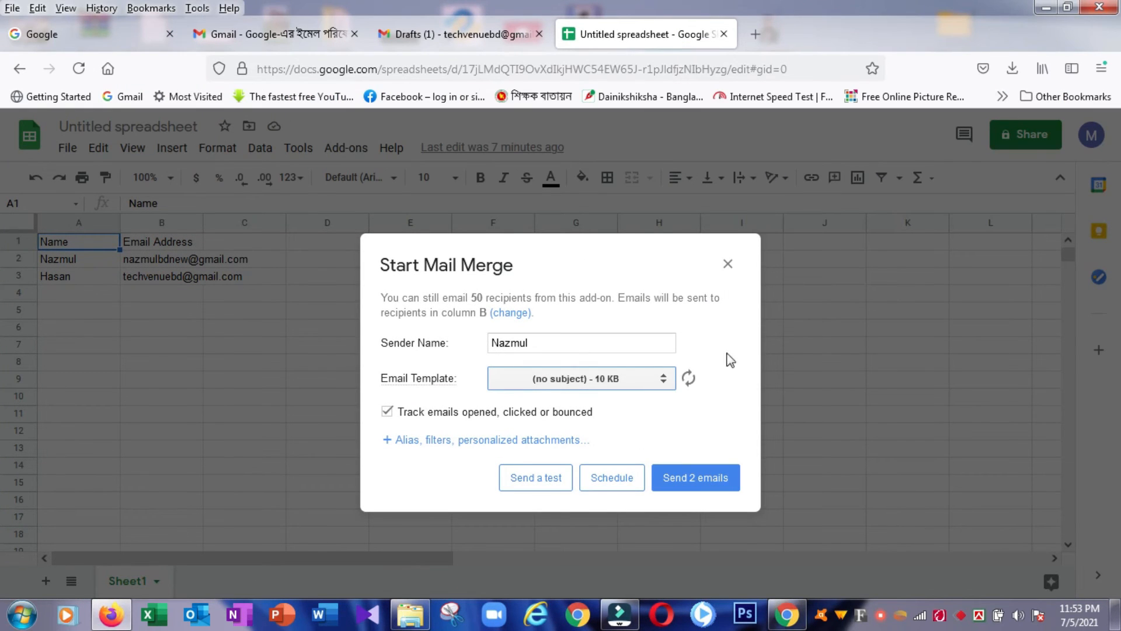
pyautogui.click(660, 384)
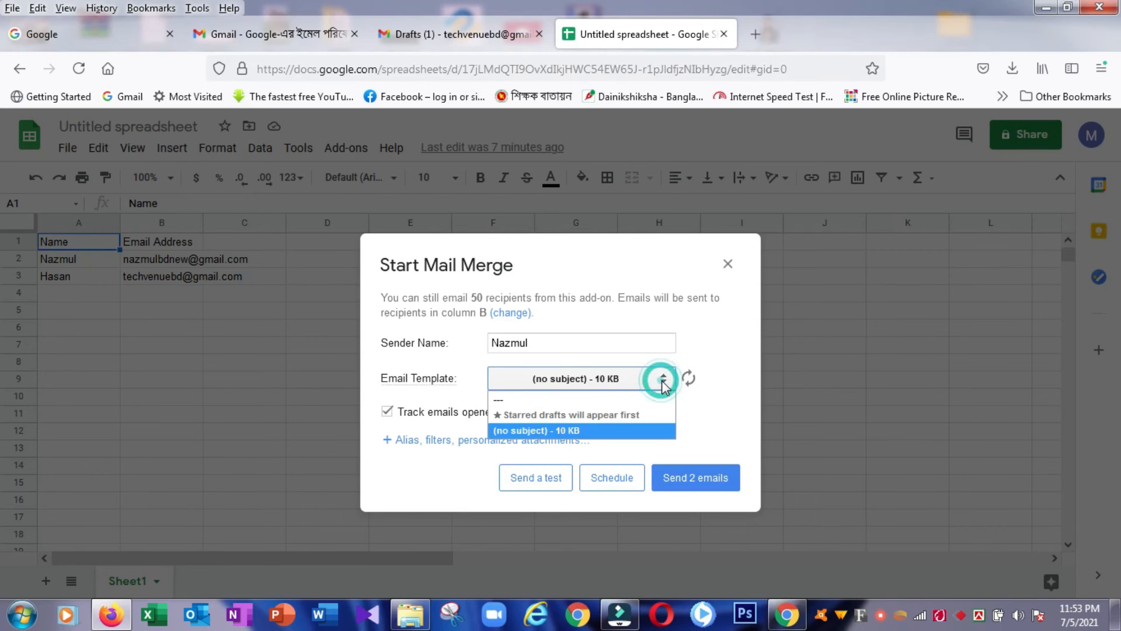
pyautogui.click(598, 432)
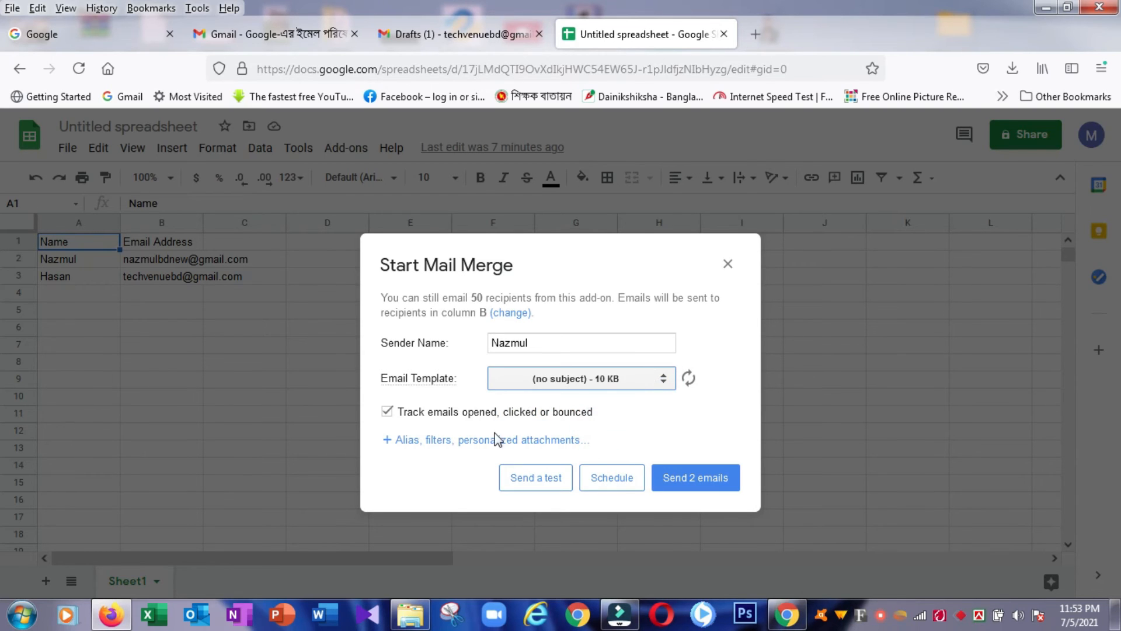
# Step: Leave 'Track emails opened, clicked or bounced' enabled and send the 2 emails
pyautogui.click(388, 411)
pyautogui.click(387, 412)
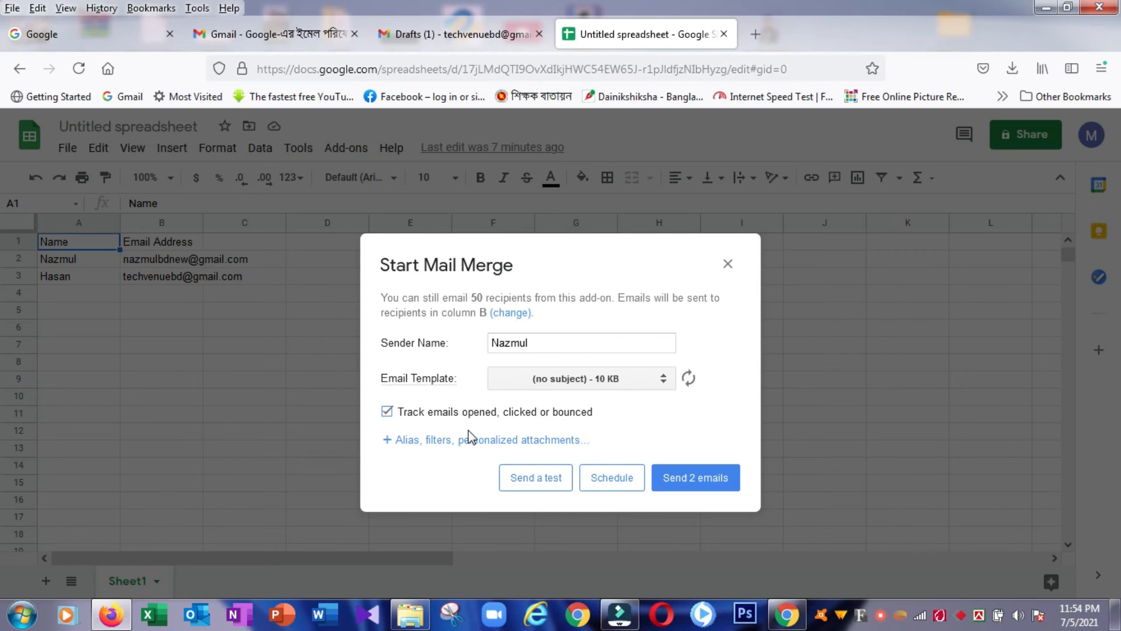
pyautogui.click(388, 411)
pyautogui.click(387, 413)
pyautogui.click(387, 412)
pyautogui.click(387, 411)
pyautogui.click(682, 481)
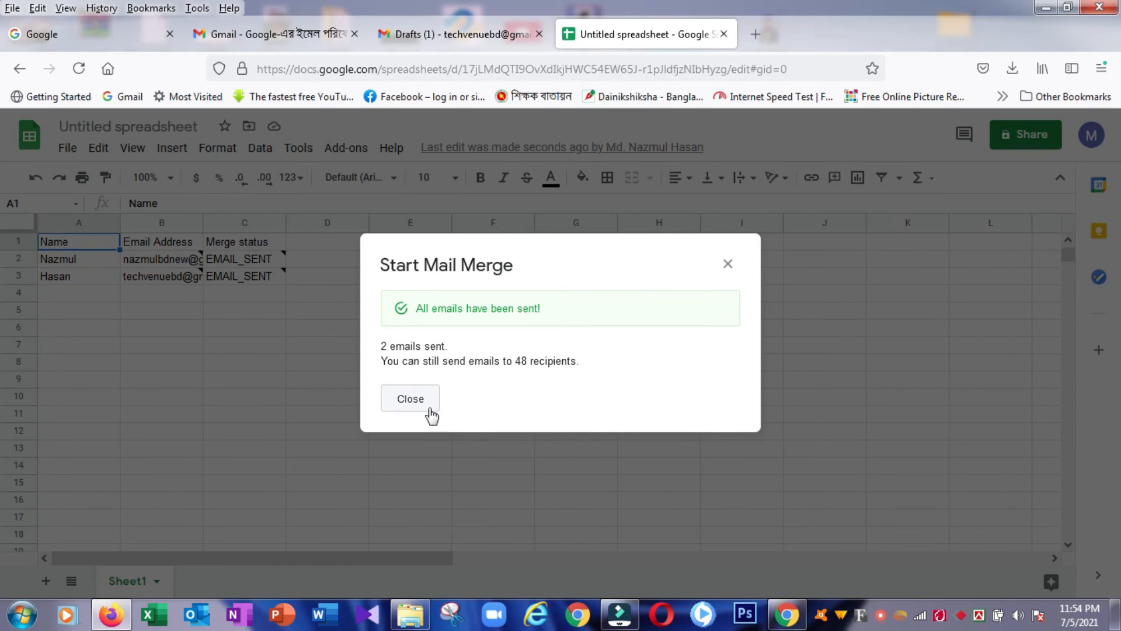
# Step: Close the all-emails-sent confirmation, verify C2 shows EMAIL_SENT, and switch to the Gmail tab
pyautogui.click(418, 403)
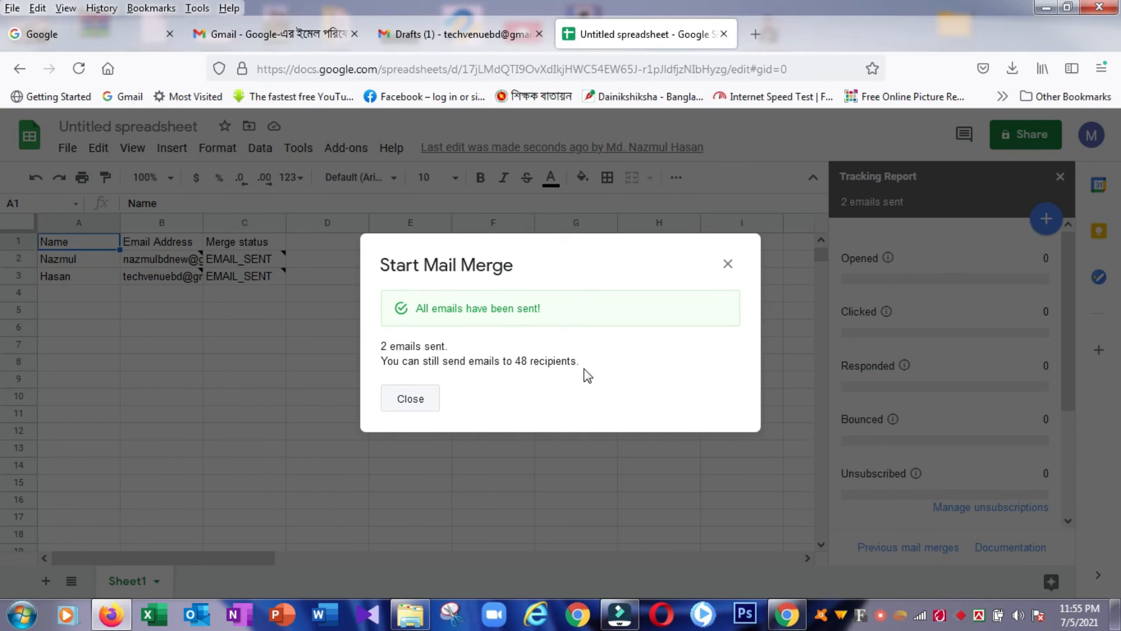
pyautogui.click(407, 403)
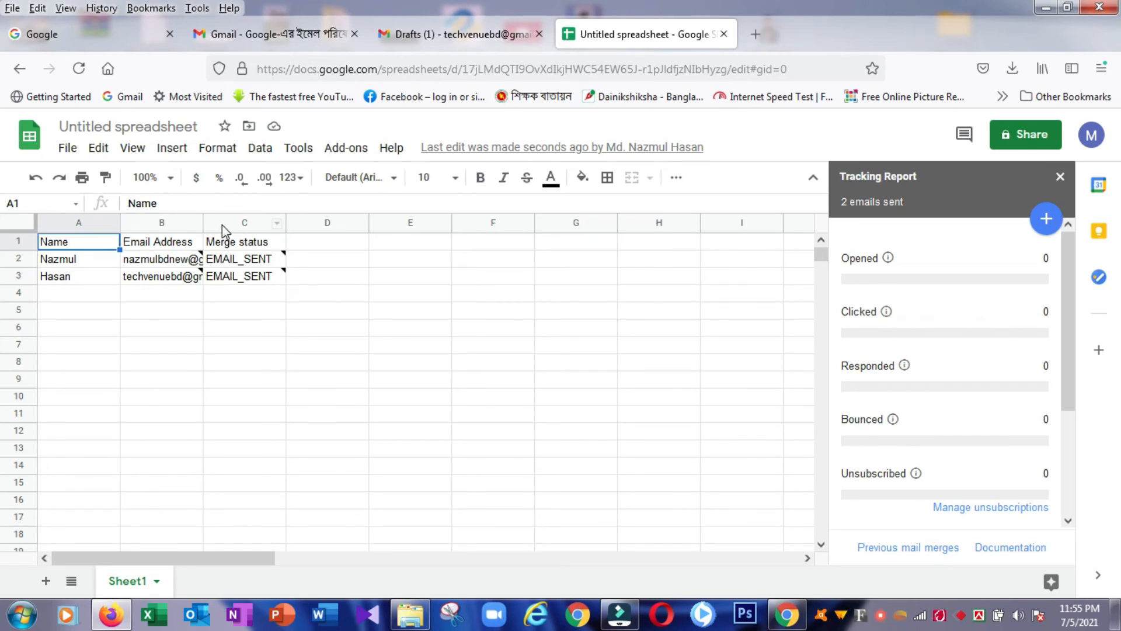
pyautogui.moveTo(229, 279)
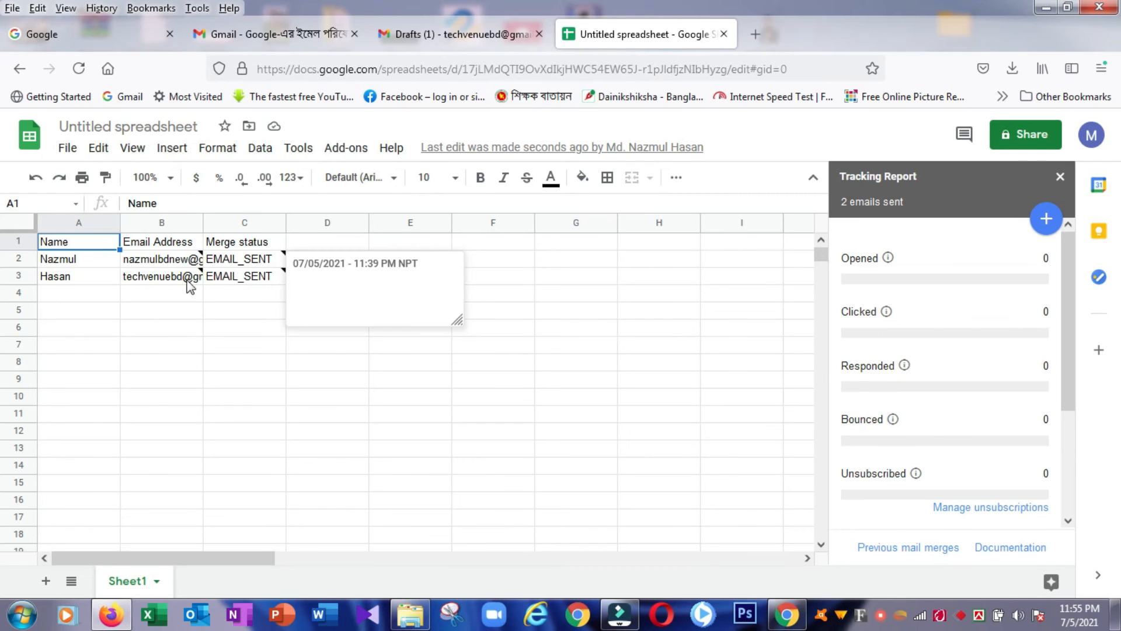
pyautogui.click(283, 261)
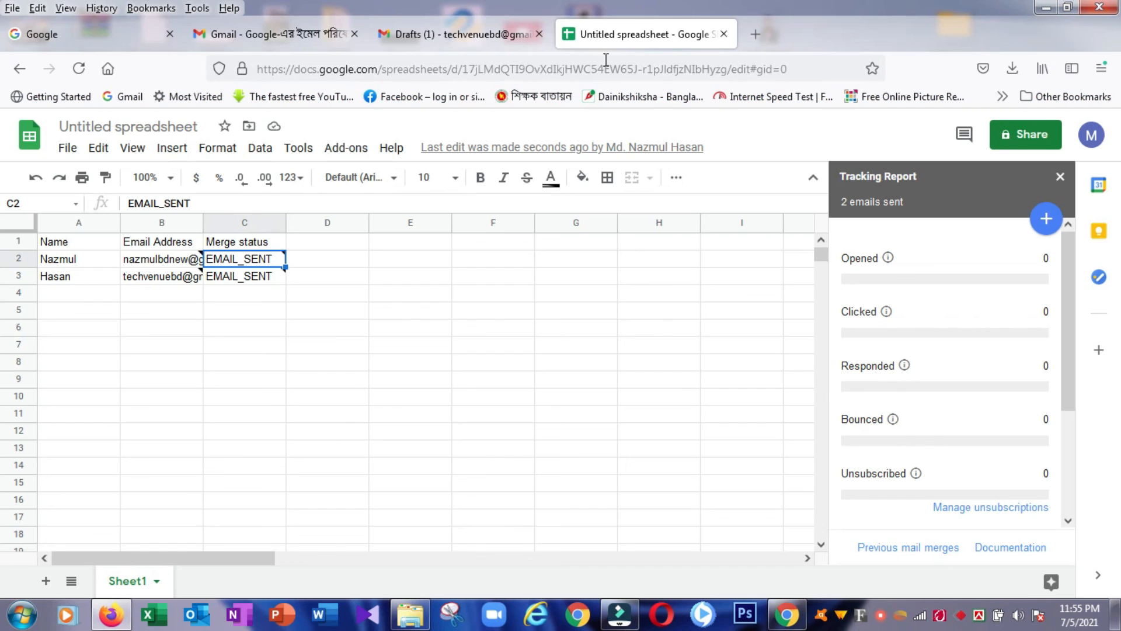
pyautogui.click(420, 34)
# Step: Refresh the inbox, read the 'Congrats, you sent your first email campaign!' notice, then open the (no subject) email
pyautogui.click(80, 250)
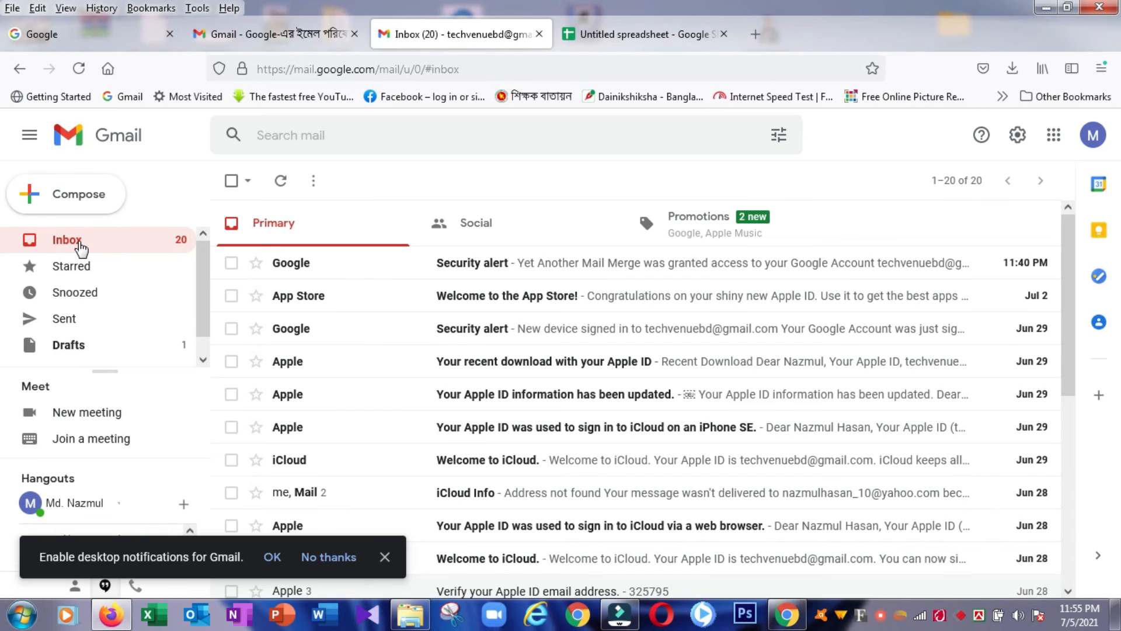
pyautogui.click(78, 69)
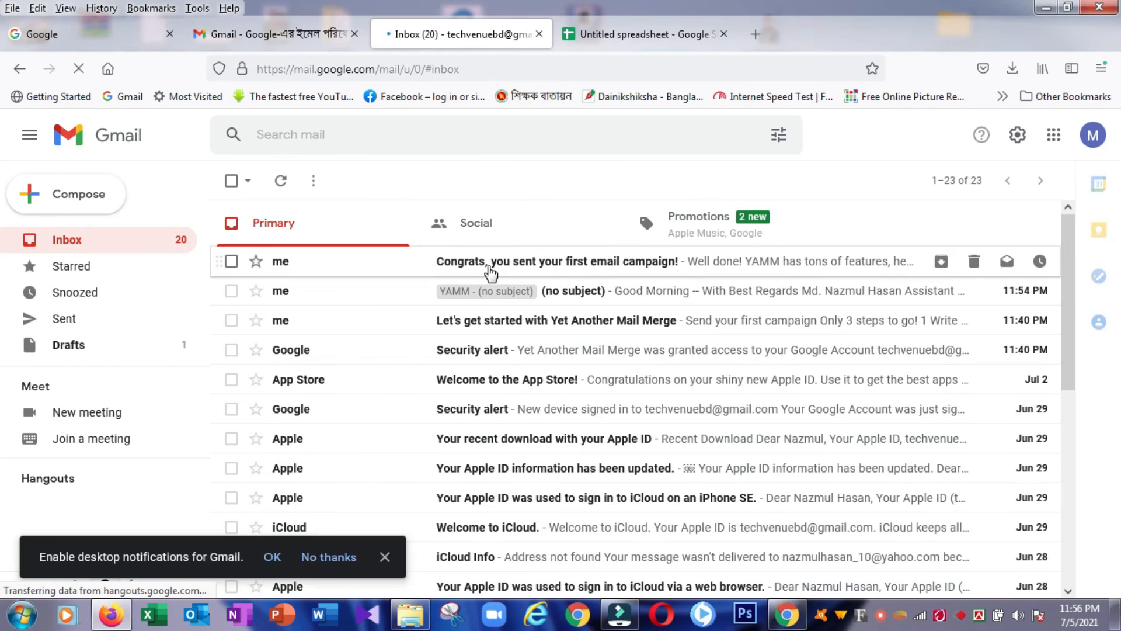
pyautogui.click(490, 267)
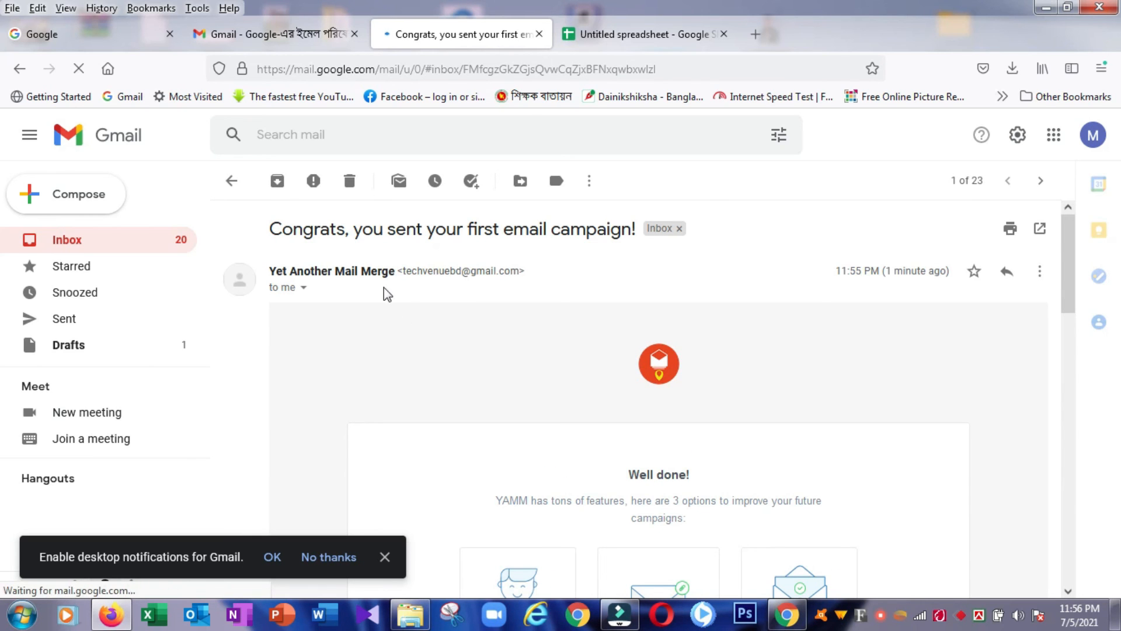
pyautogui.scroll(-5, 548, 314)
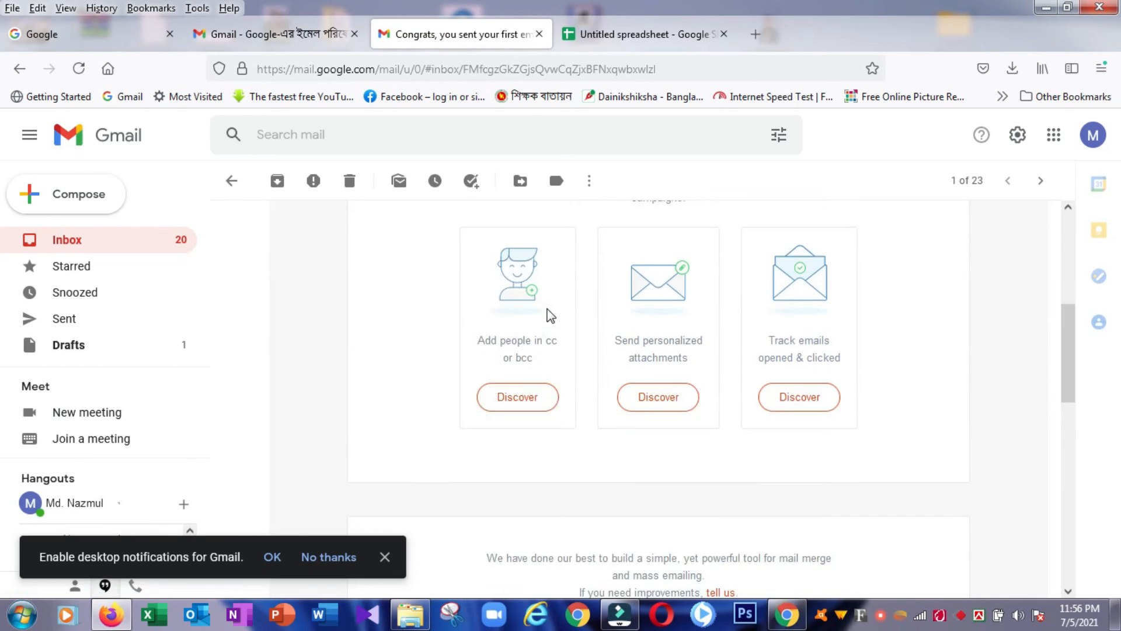
pyautogui.scroll(5, 548, 313)
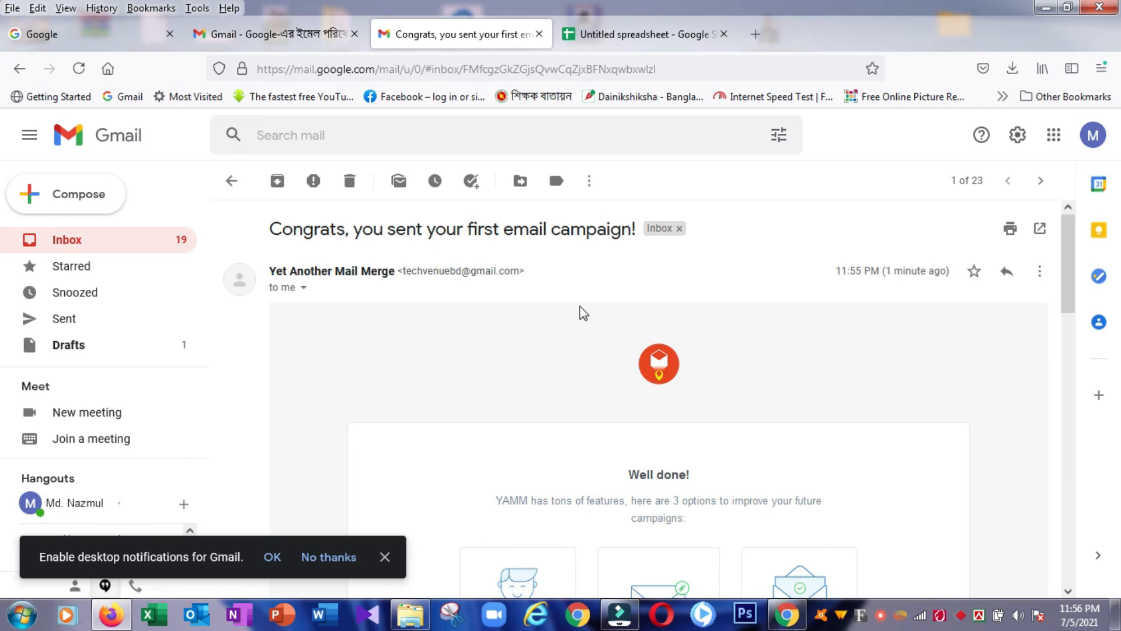
pyautogui.scroll(-2, 580, 306)
pyautogui.scroll(2, 573, 311)
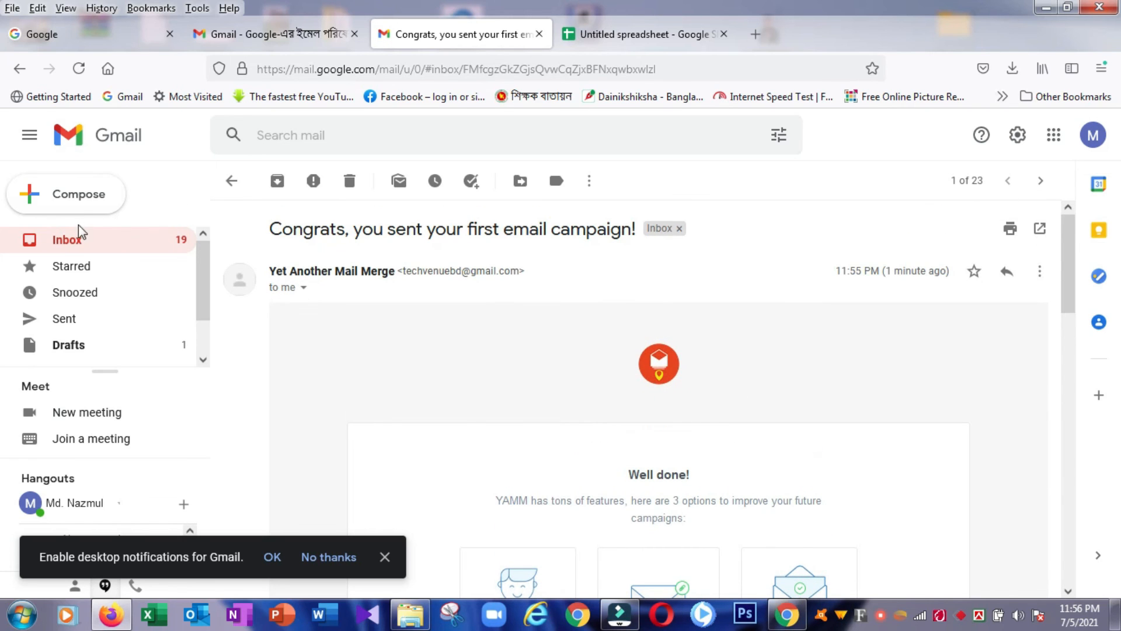
pyautogui.click(75, 244)
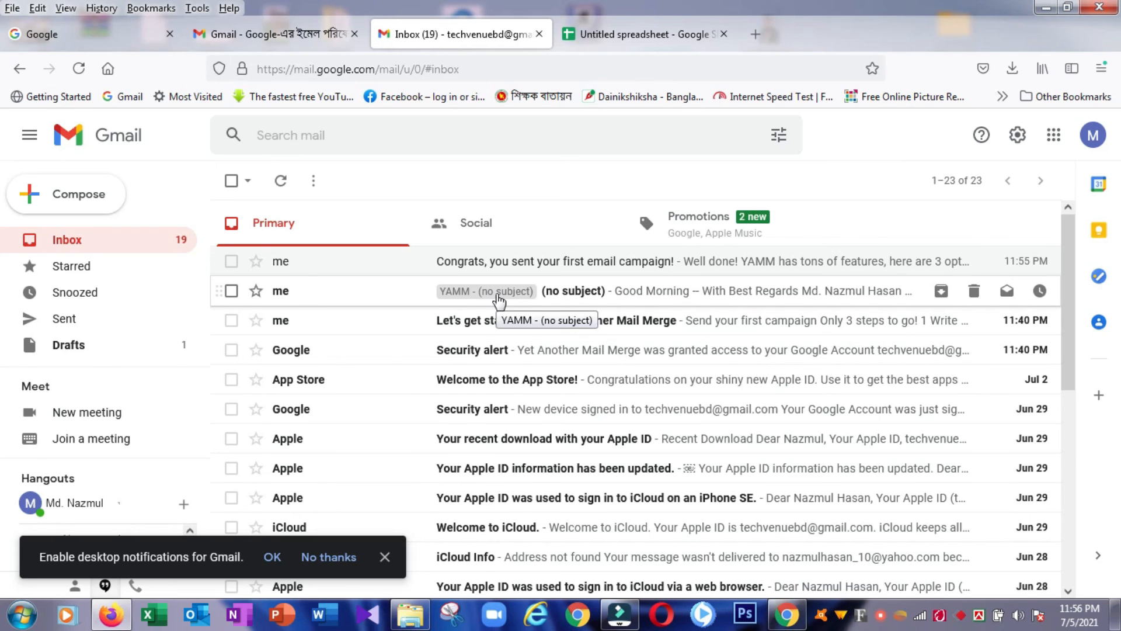
pyautogui.click(498, 301)
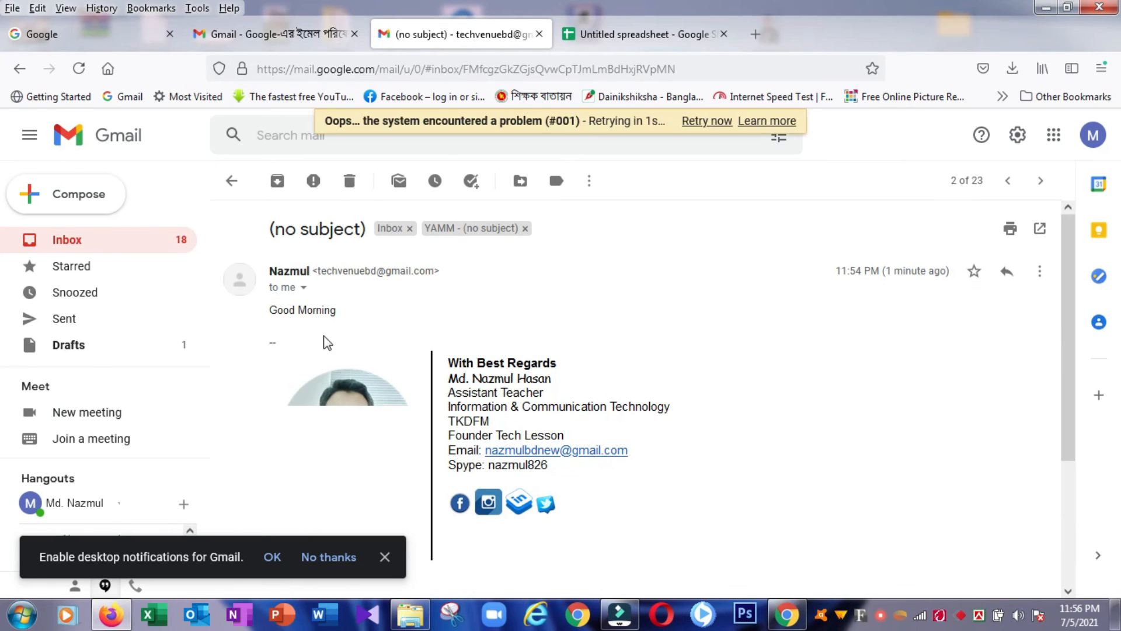